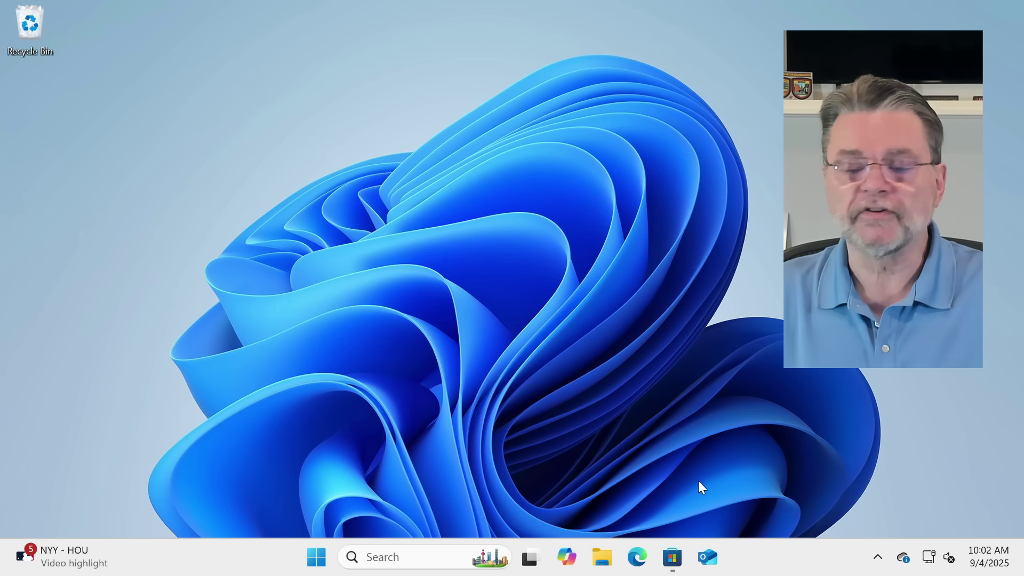
- Open Task Manager and browse Performance, App history, Startup, Users, Details and Services, ending on Processes
right_click(808, 552)
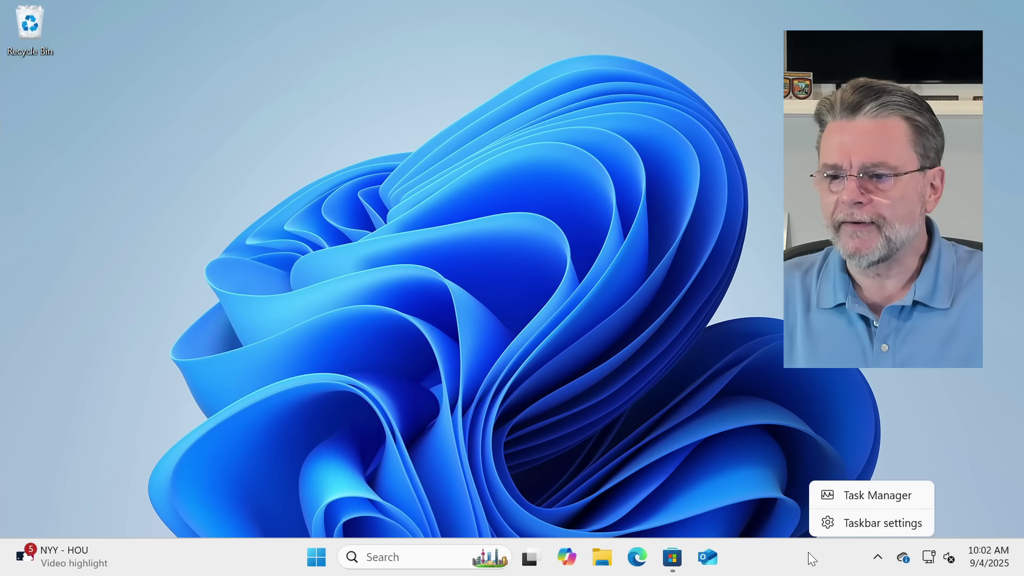
left_click(843, 494)
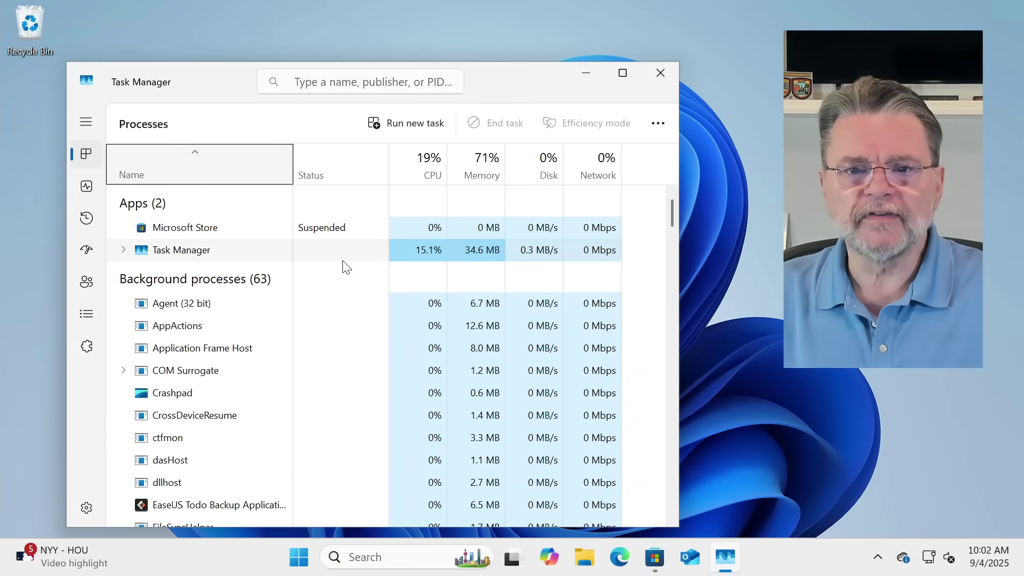
left_click(86, 188)
left_click(87, 223)
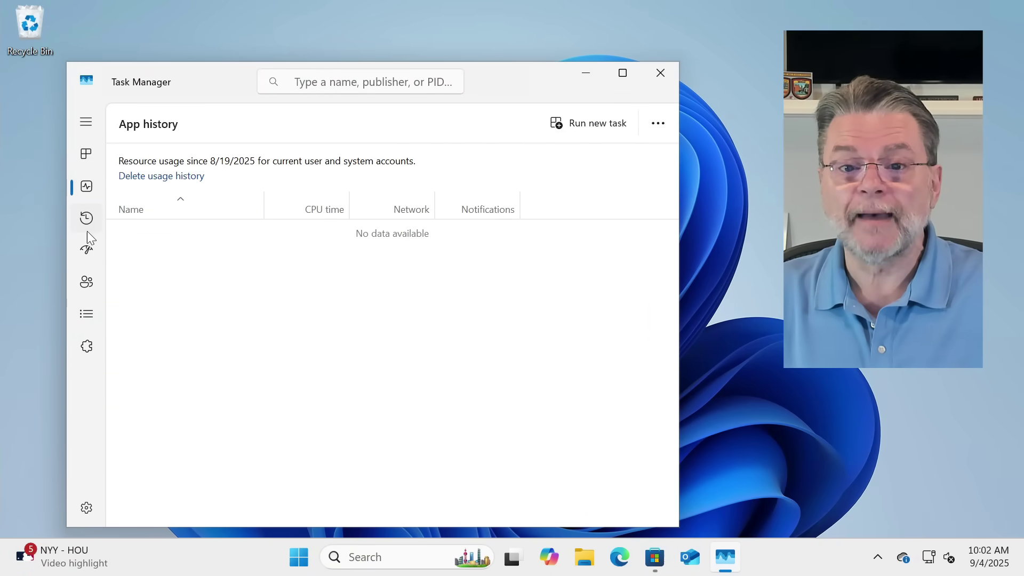
left_click(85, 253)
left_click(83, 288)
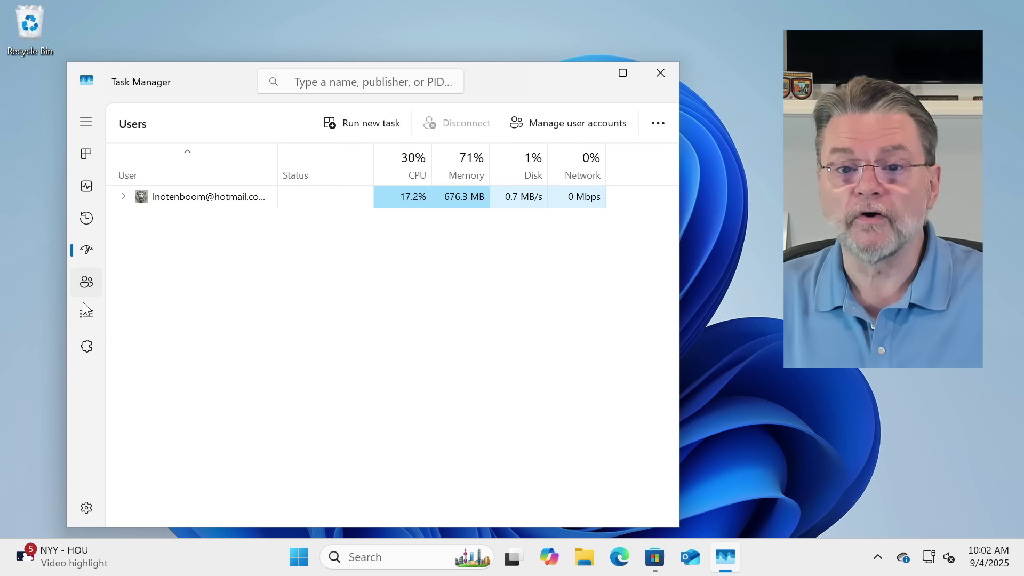
left_click(83, 313)
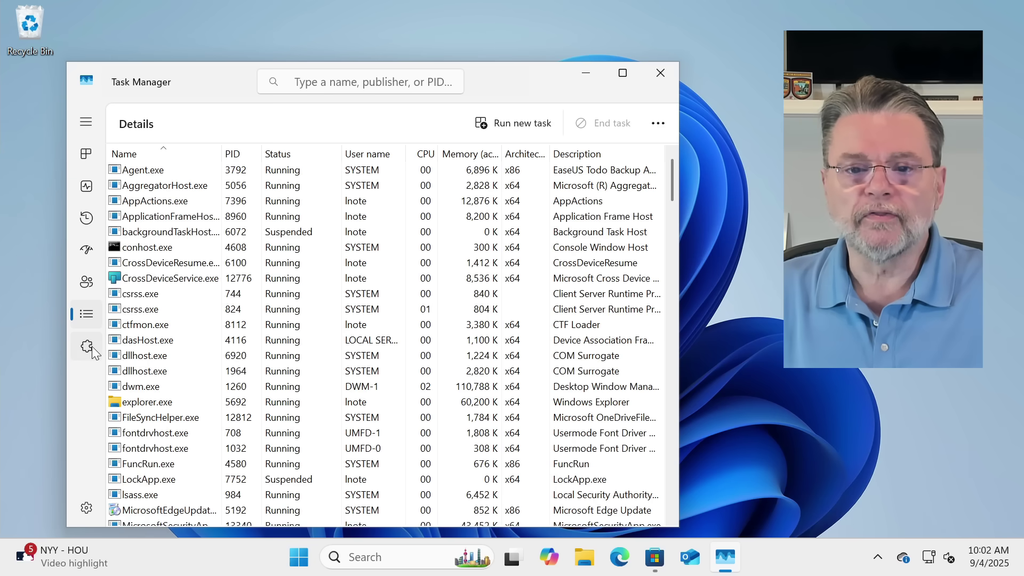
left_click(87, 347)
left_click(87, 154)
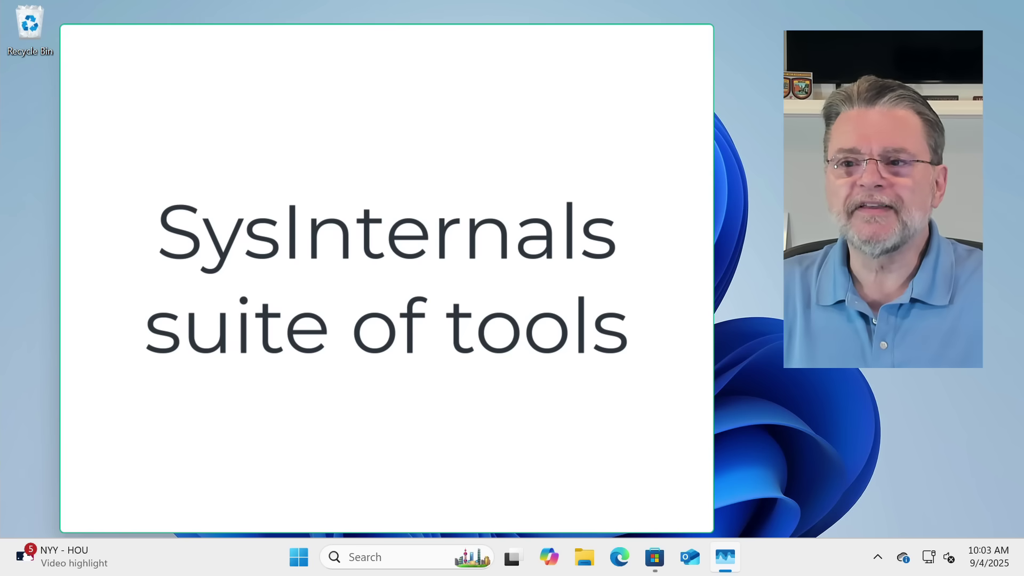
- Close Task Manager and bring up the Sysinternals Suite page in Microsoft Store
key("alt+F4")
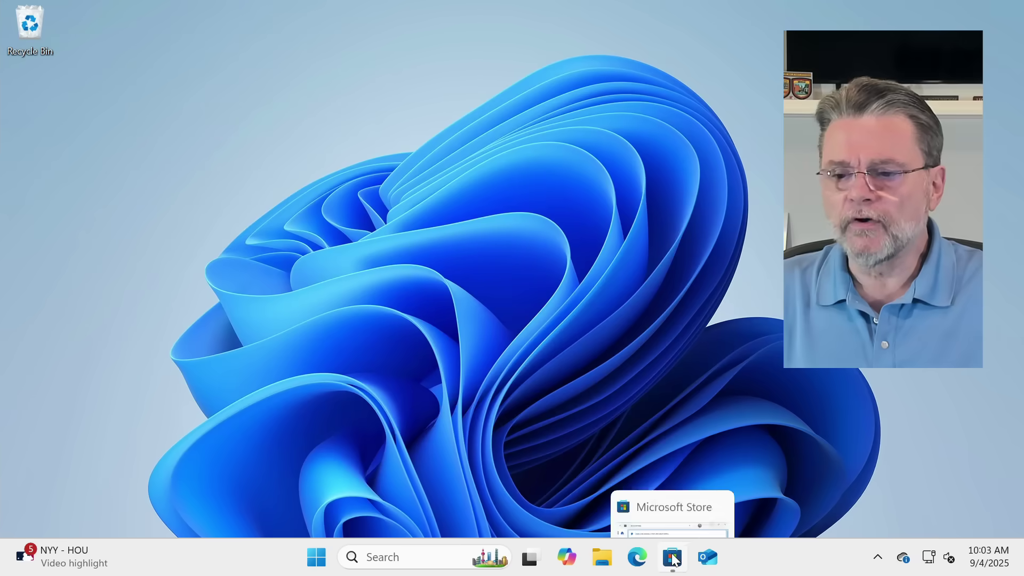
left_click(672, 558)
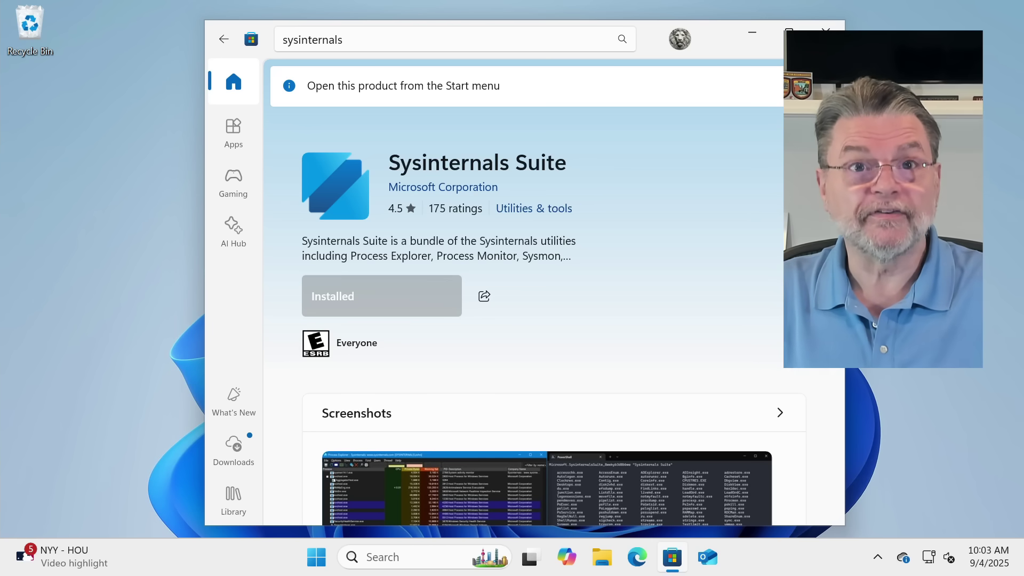
- Close the Store and show the Start menu's full list of installed apps
key("alt+F4")
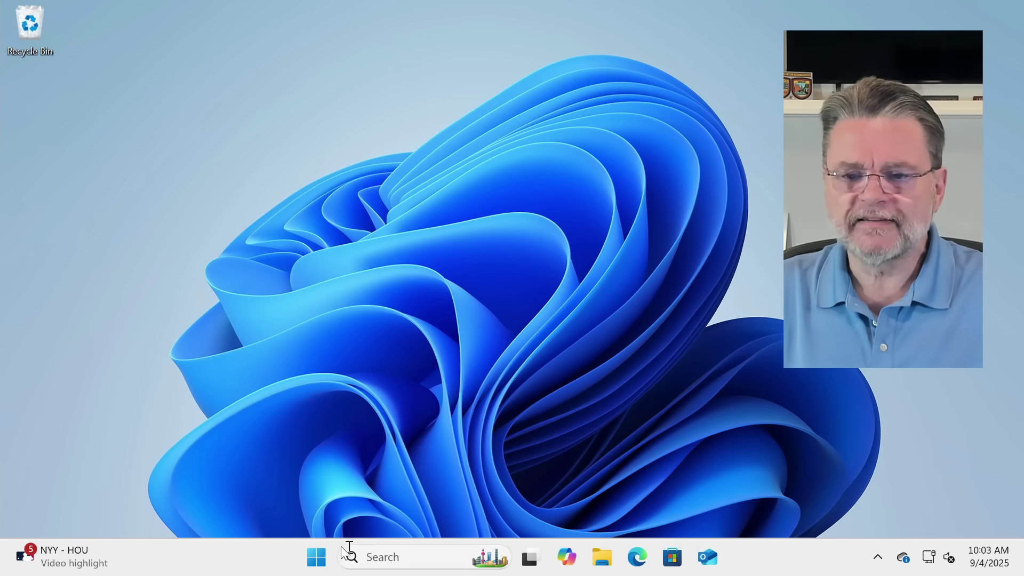
left_click(318, 559)
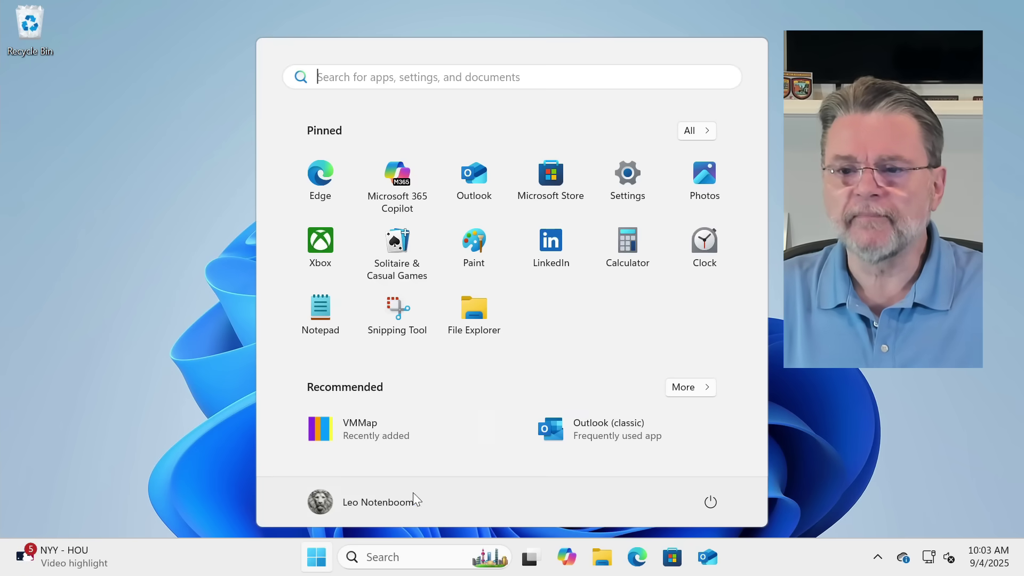
left_click(702, 131)
scroll(360, 286, "down", 15)
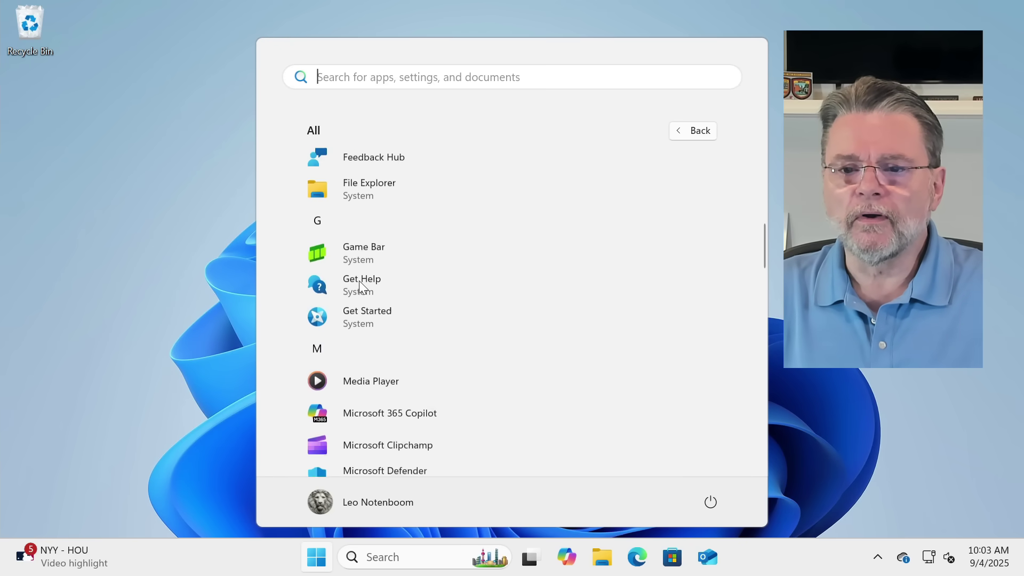
scroll(360, 286, "down", 15)
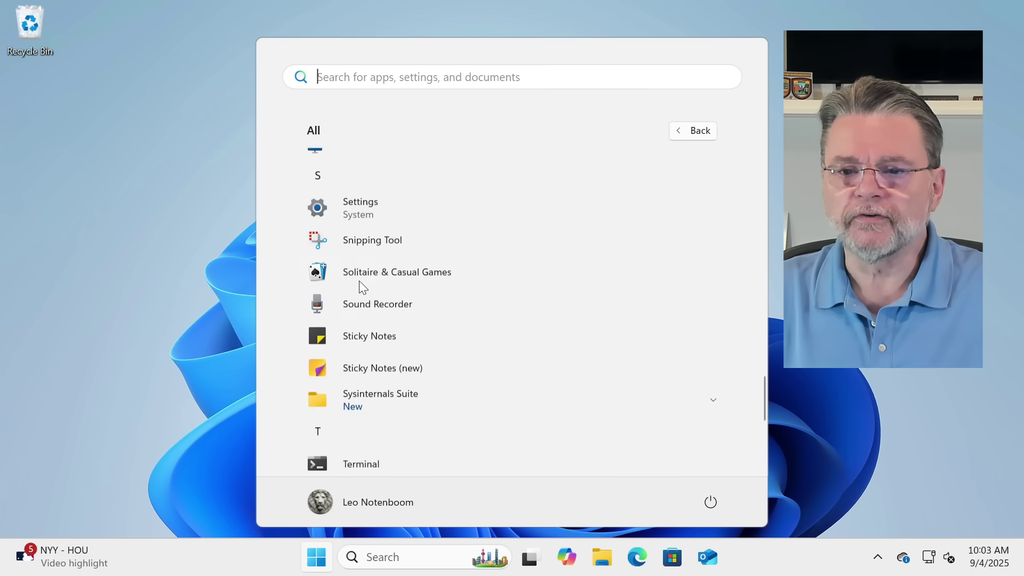
- Expand the Sysinternals Suite folder and launch Process Explorer
left_click(373, 259)
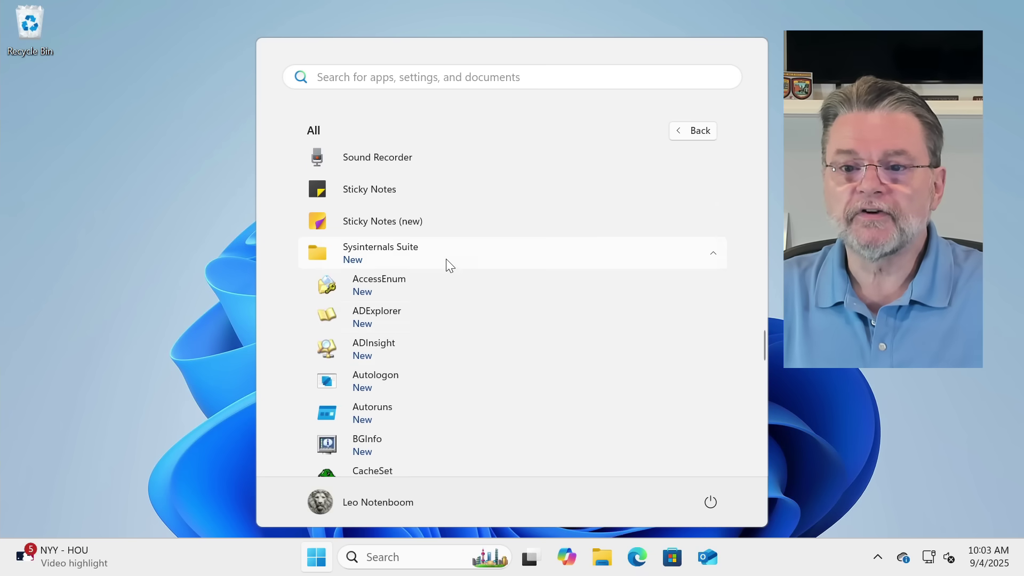
scroll(446, 258, "down", 2)
scroll(450, 271, "down", 2)
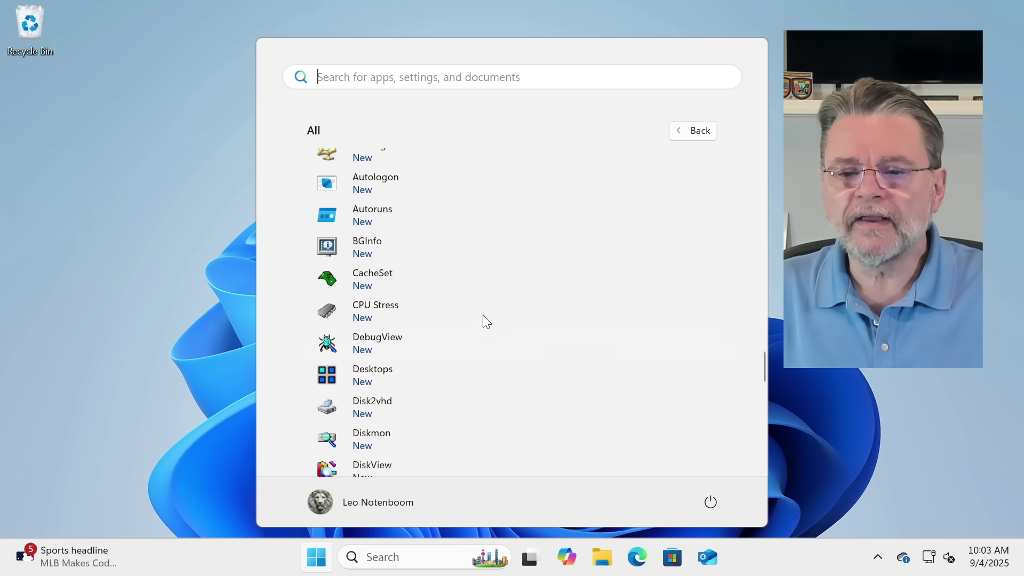
scroll(483, 317, "down", 5)
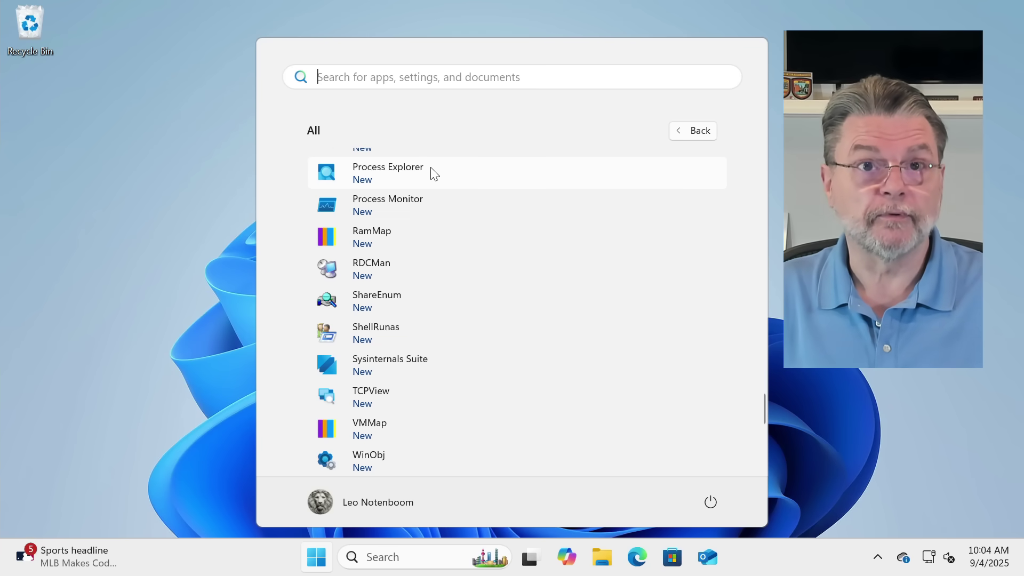
left_click(388, 172)
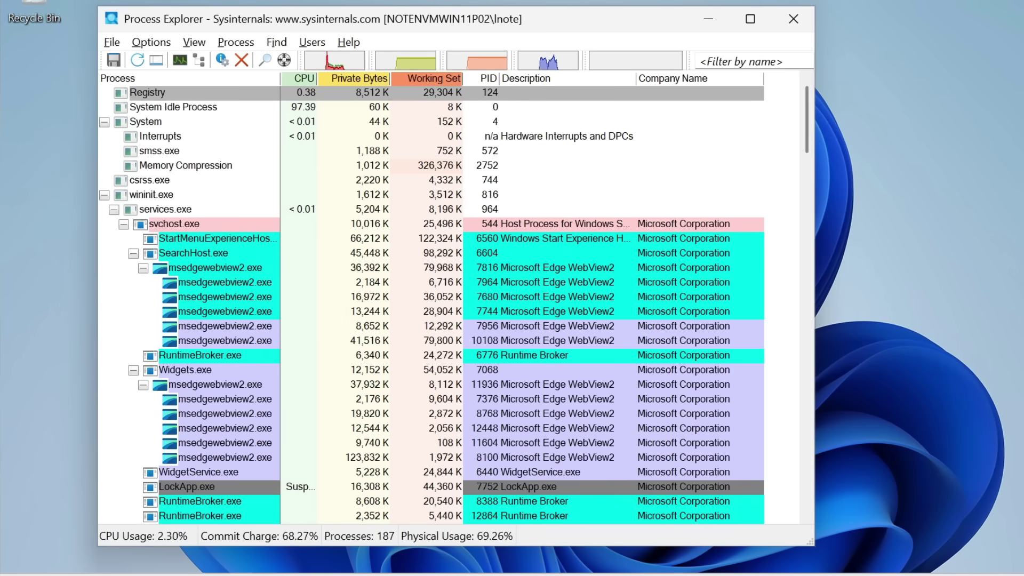
scroll(177, 327, "down", 9)
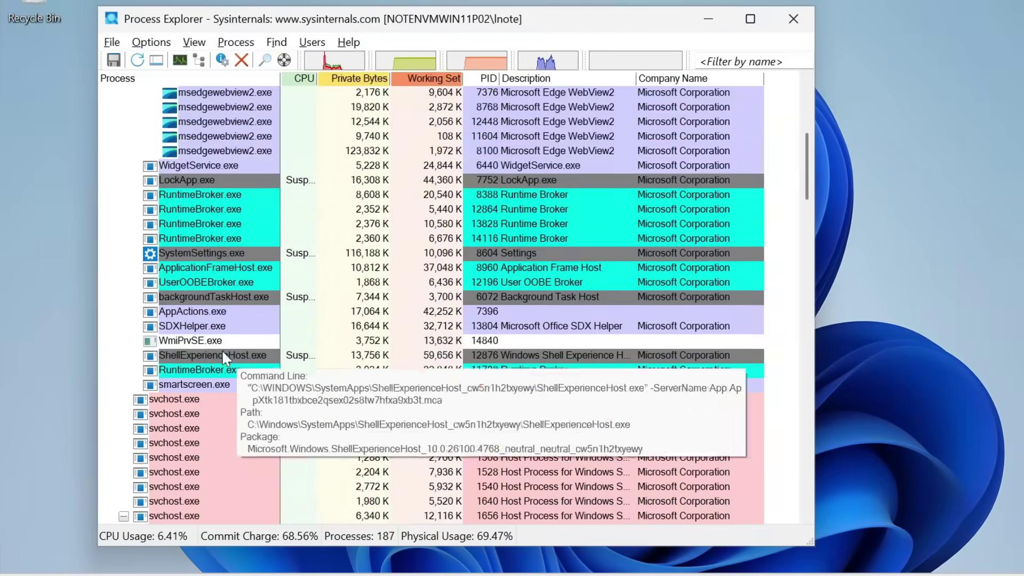
scroll(178, 327, "down", 20)
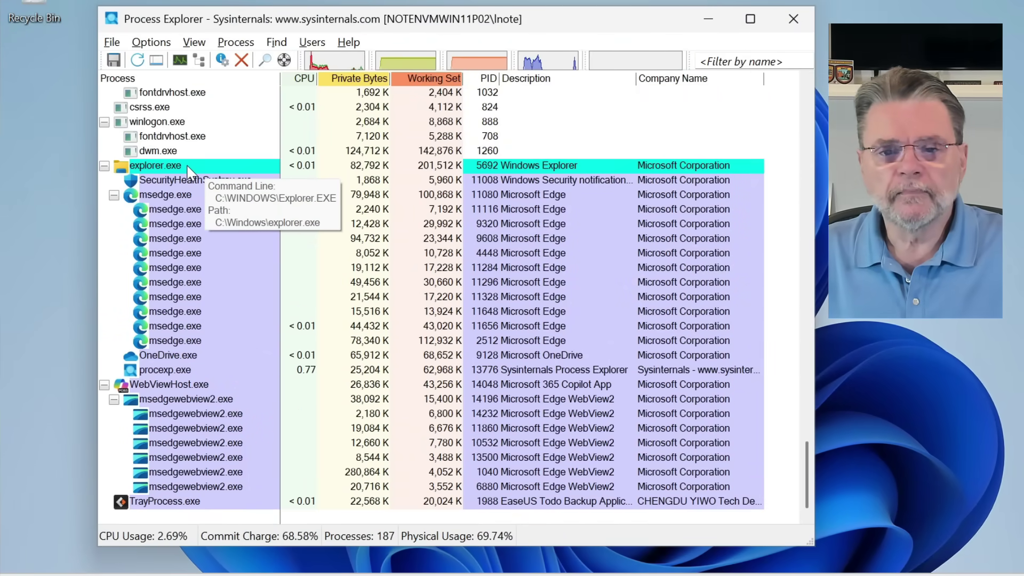
mouse_move(184, 188)
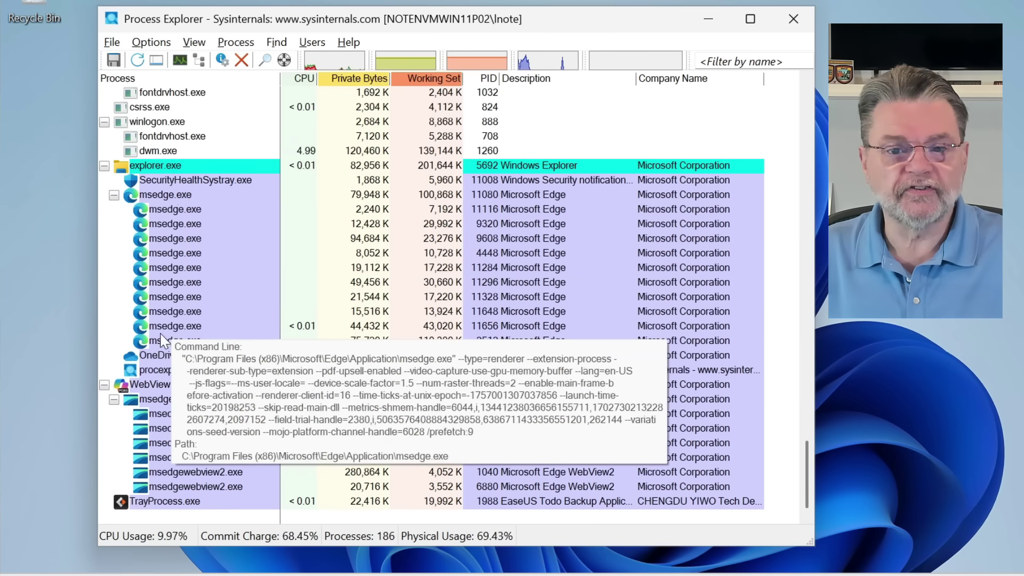
mouse_move(163, 345)
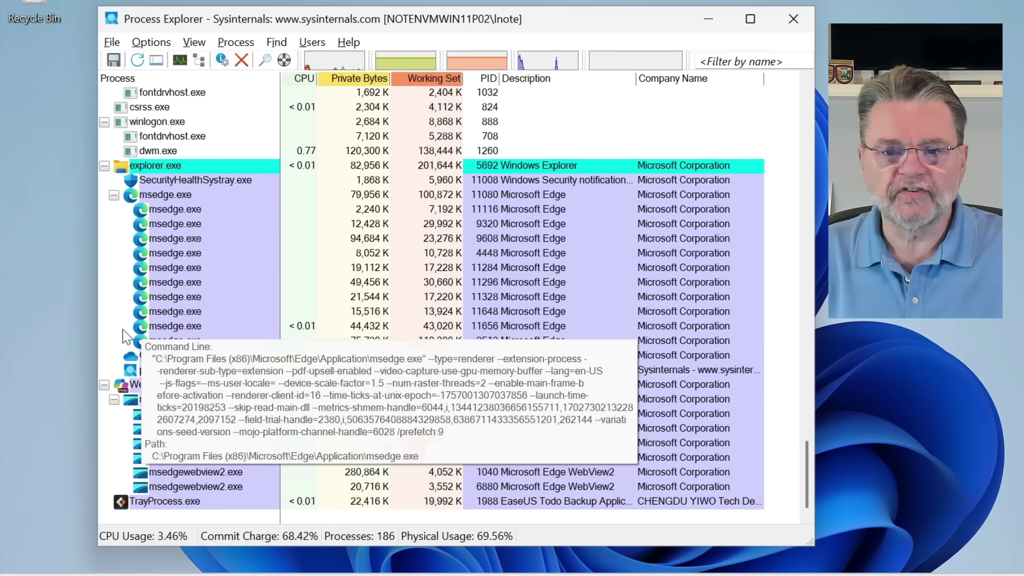
mouse_move(206, 354)
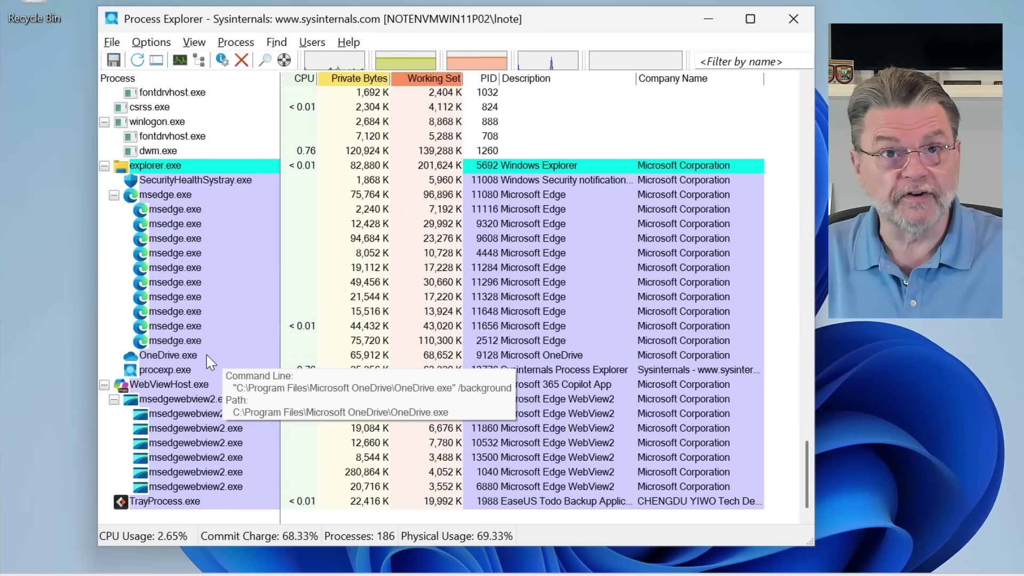
mouse_move(198, 372)
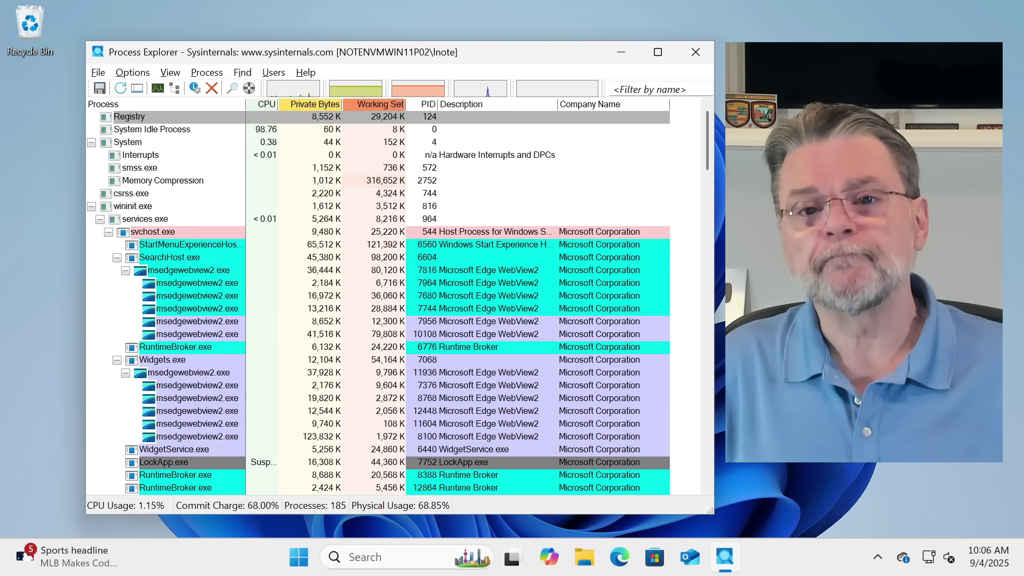
mouse_move(200, 226)
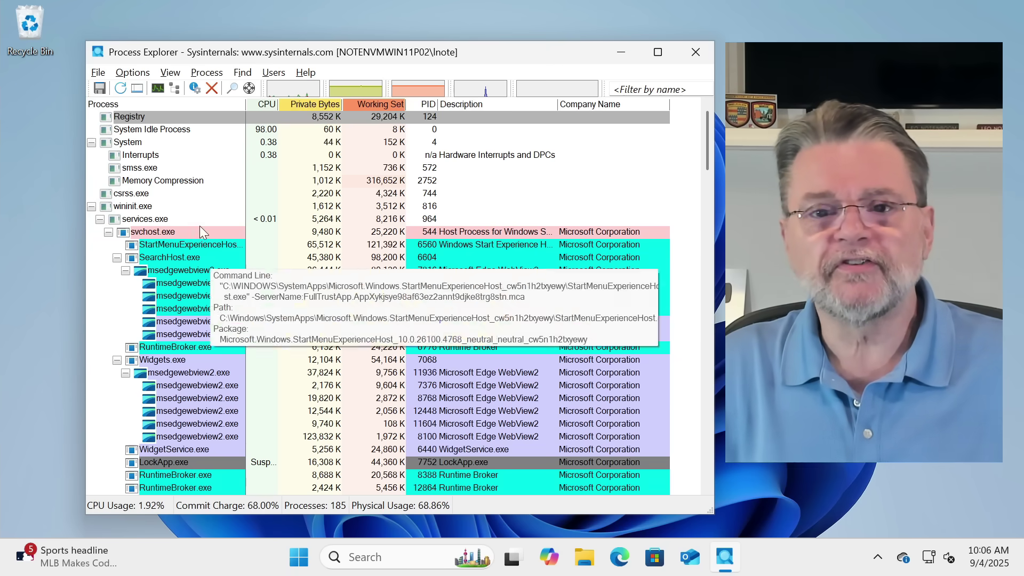
mouse_move(149, 111)
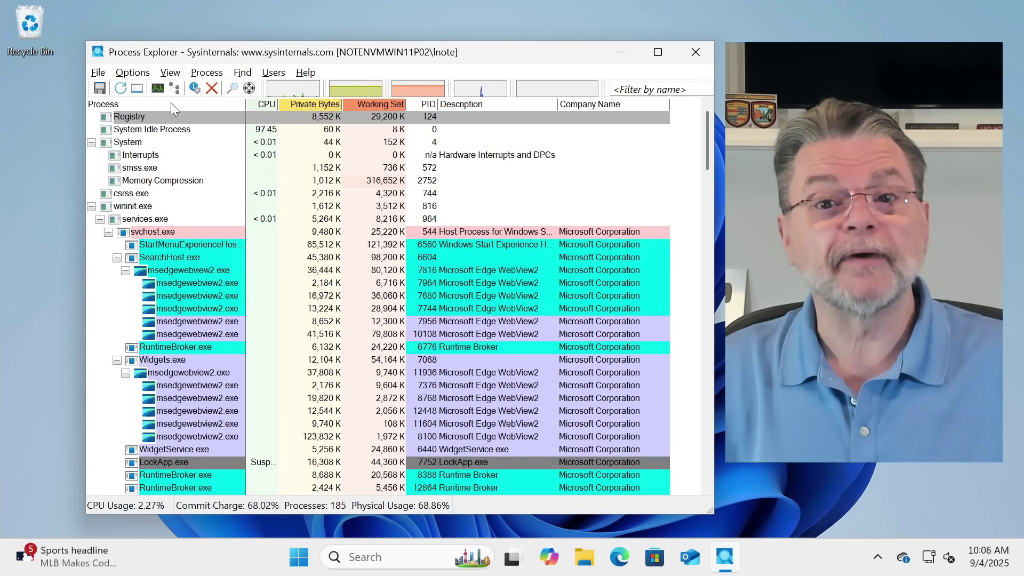
- Sort processes by name ascending, then descending, then clear the sort to restore the tree
left_click(142, 104)
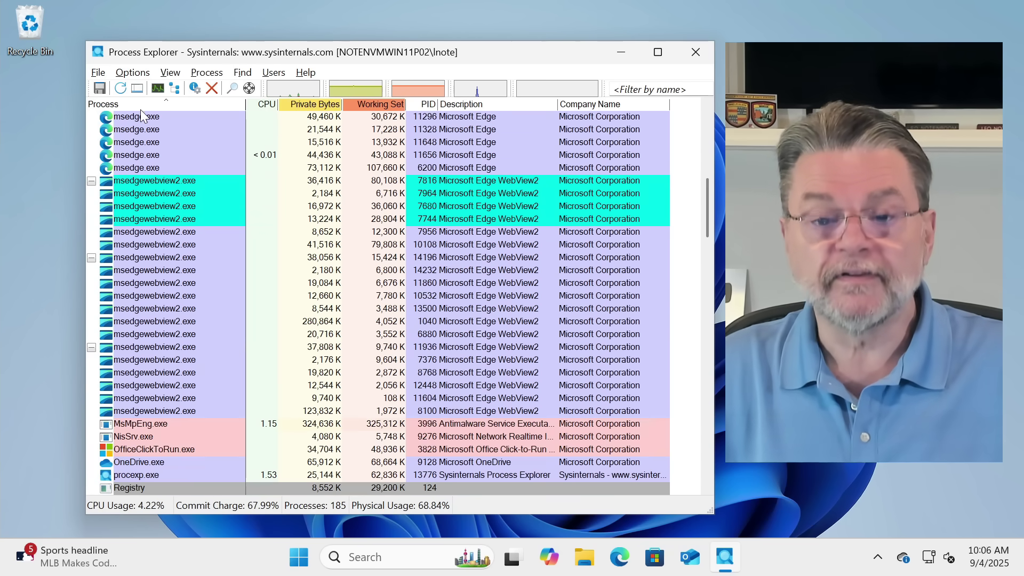
scroll(128, 187, "up", 10)
scroll(126, 182, "down", 20)
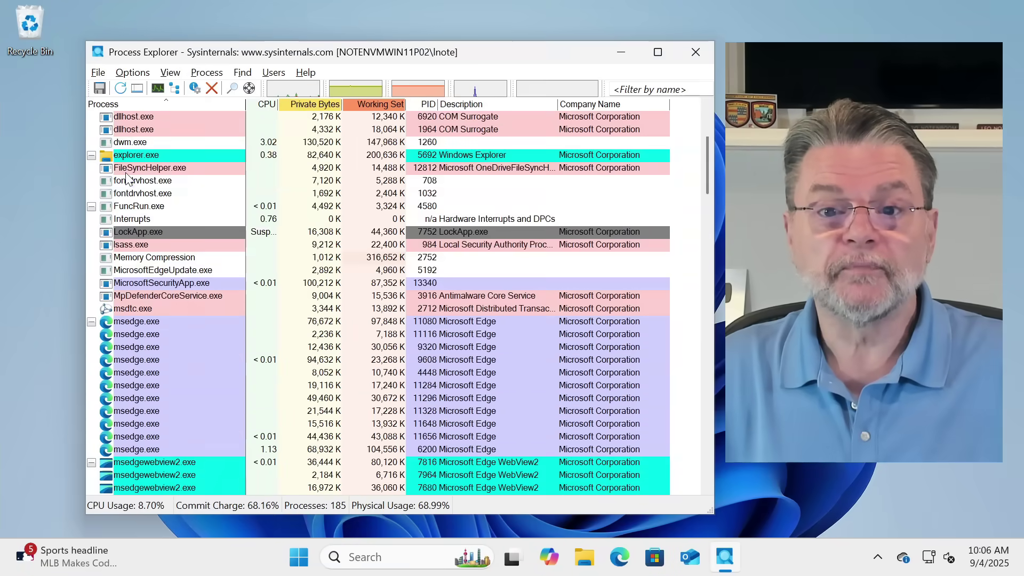
scroll(127, 178, "up", 5)
scroll(127, 177, "up", 13)
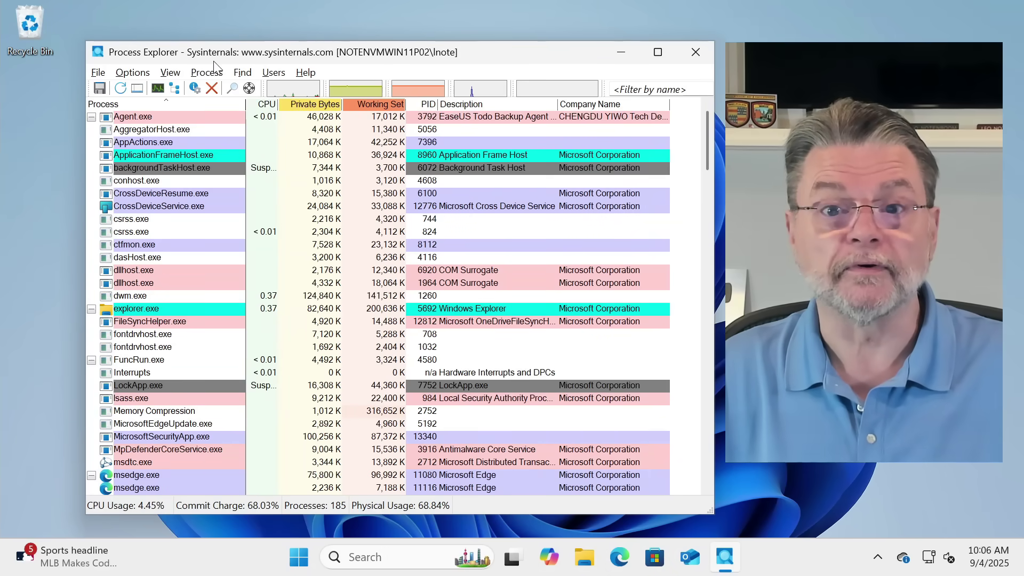
left_click(177, 104)
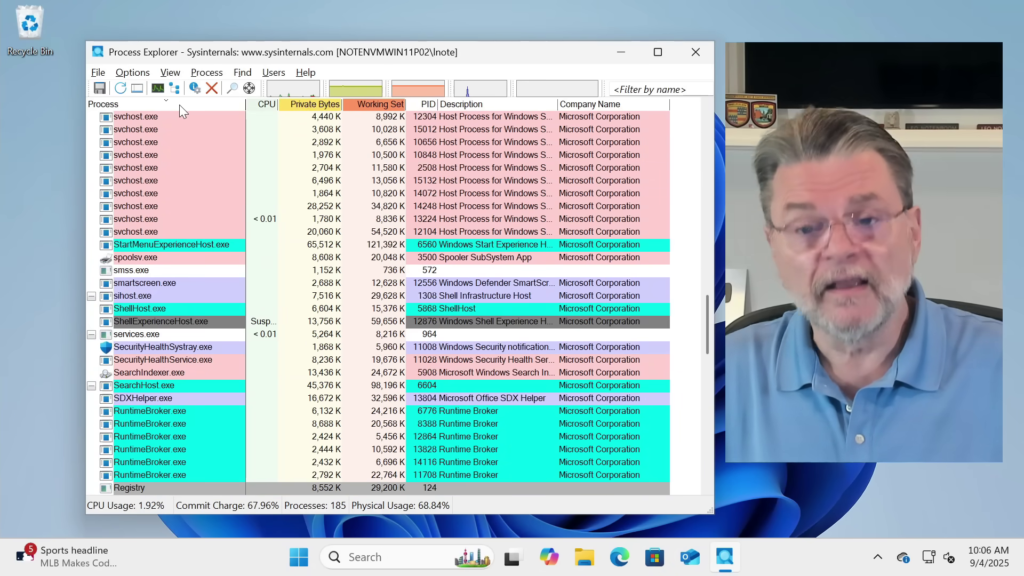
left_click(179, 105)
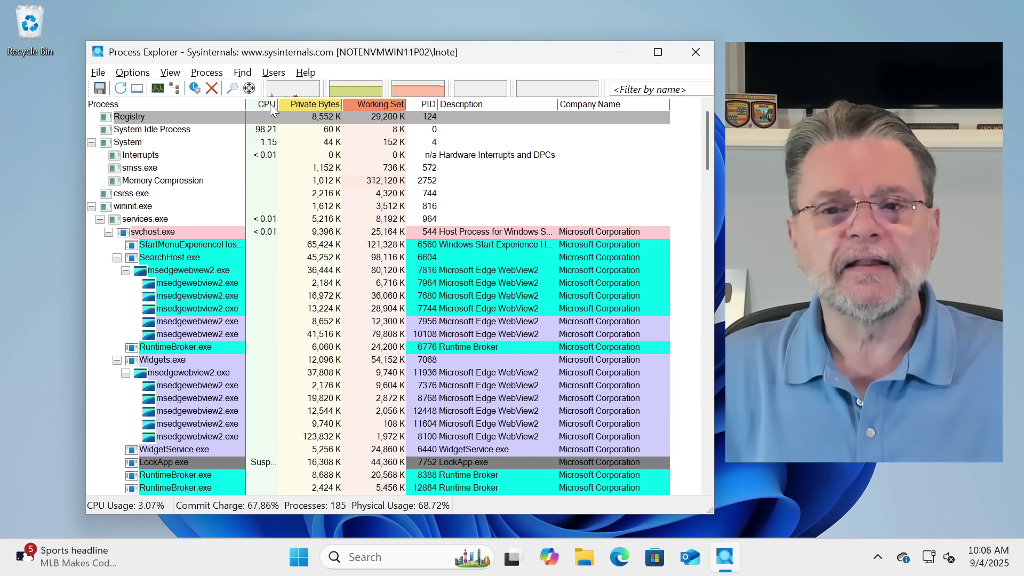
- Turn off tree view with Ctrl+T and scroll to the top, showing System Idle Process at 97.86%
key("ctrl+t")
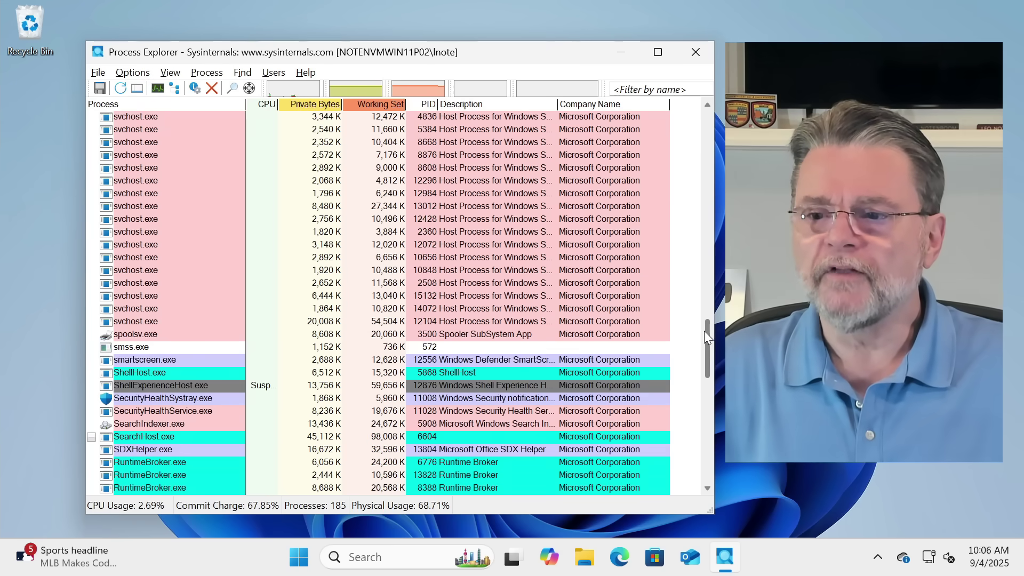
left_click_drag(705, 329, 712, 95)
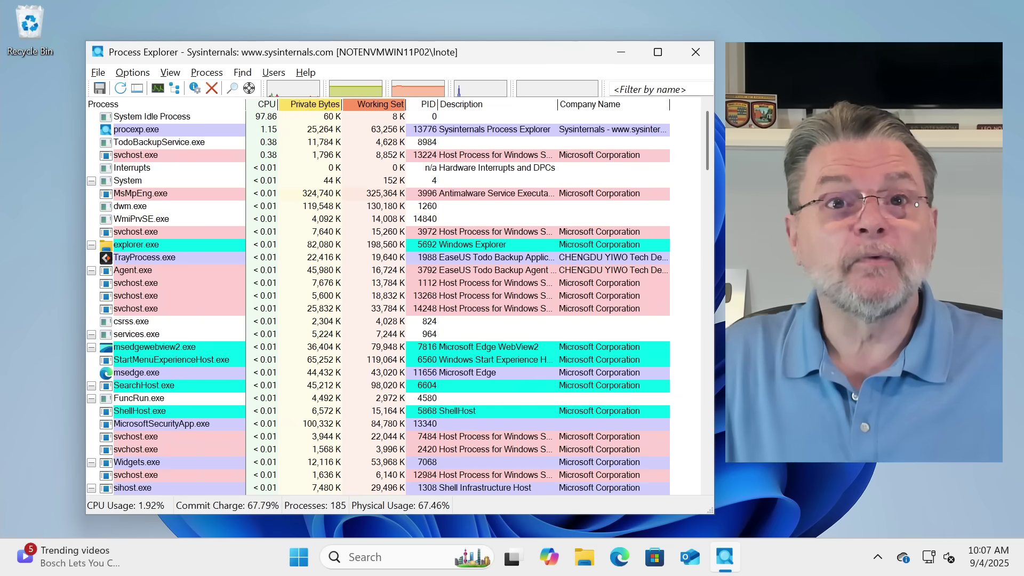
- Sort by Working Set, then by Private Bytes descending, putting MsMpEng.exe first at 324,792 K
left_click(365, 107)
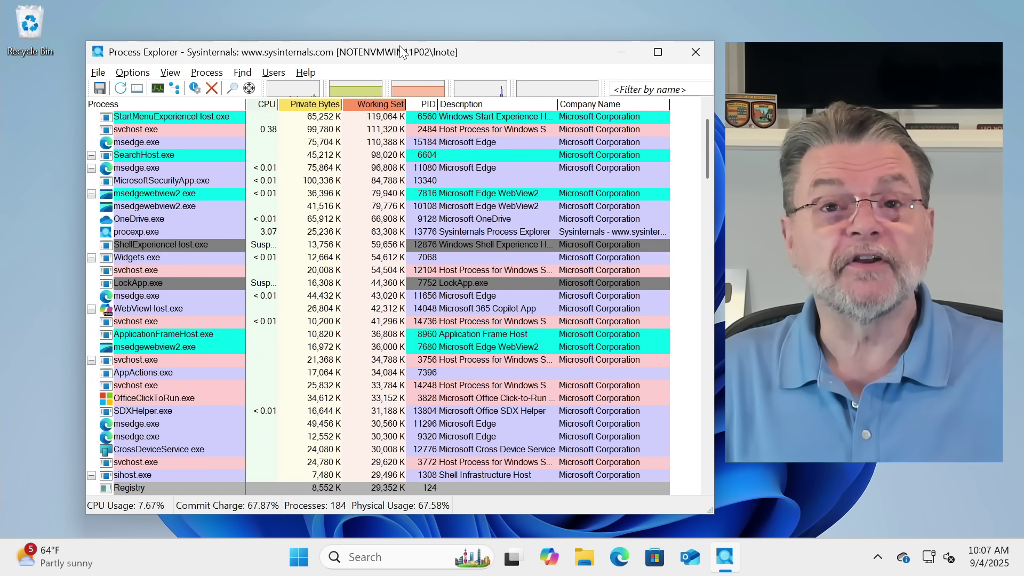
left_click(314, 104)
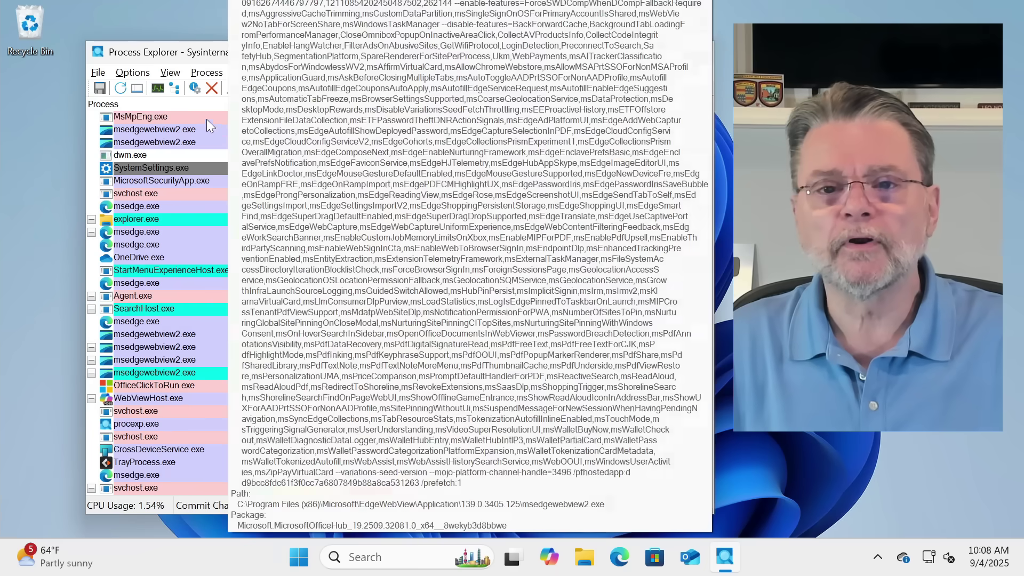
- Return the process list to its tree view, starting with Registry, and read process command lines
left_click(142, 105)
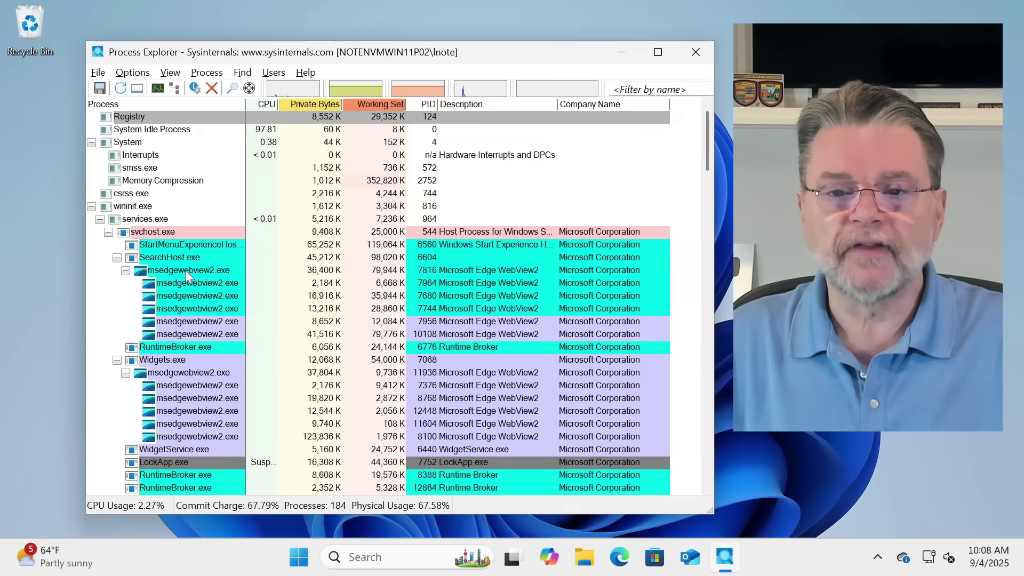
mouse_move(188, 312)
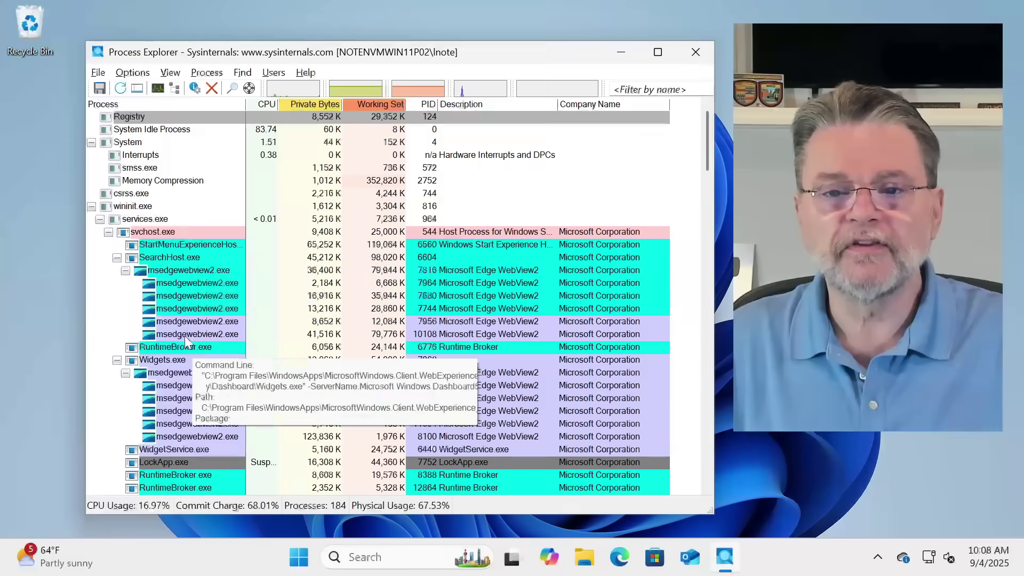
mouse_move(193, 288)
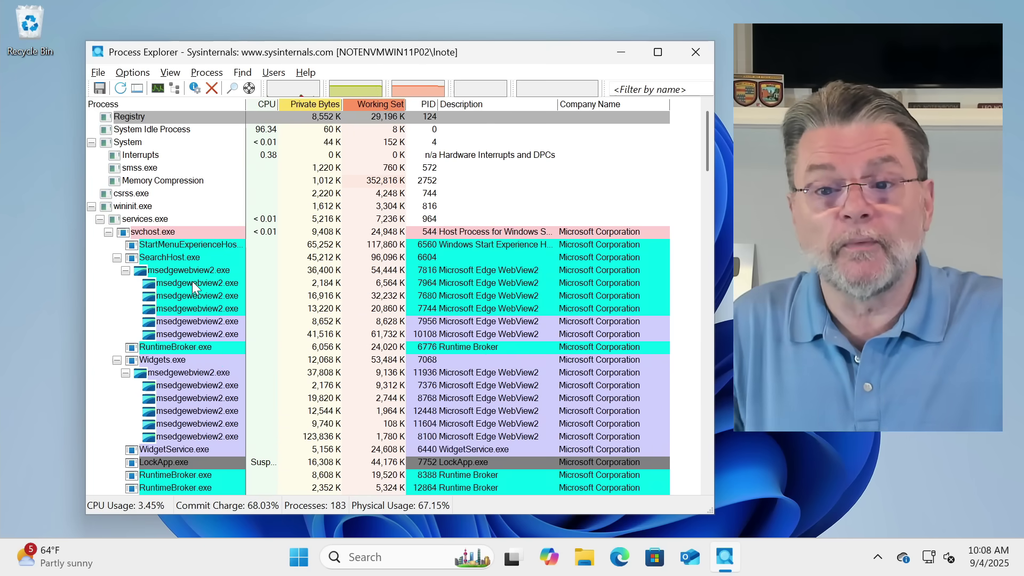
mouse_move(174, 286)
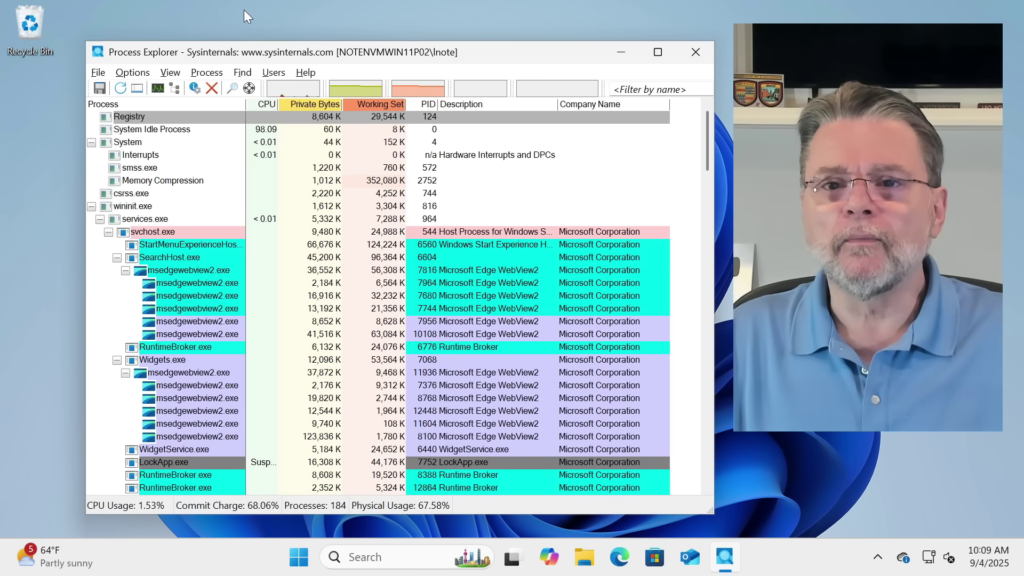
- Open Find Handle or DLL from the Find menu with the user's account name as the substring
left_click(242, 73)
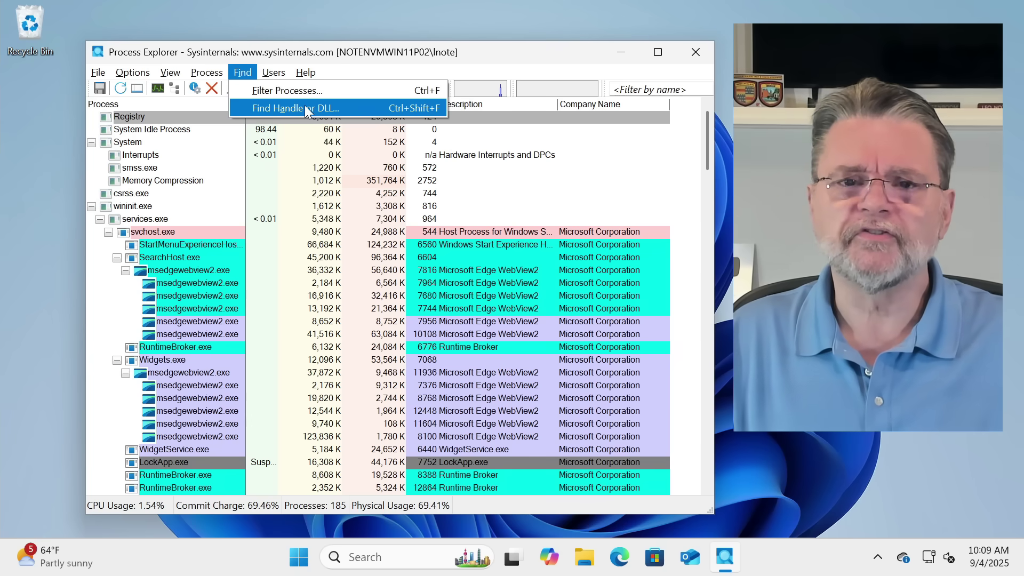
left_click(306, 107)
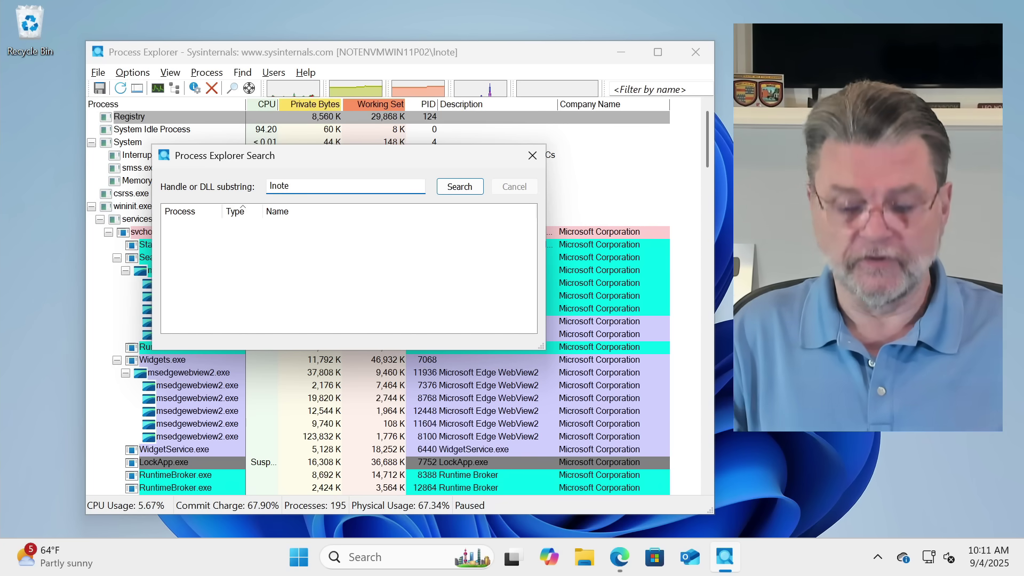
- Run the handle/DLL search, returning 1386 matches, and browse through the results list
key("Return")
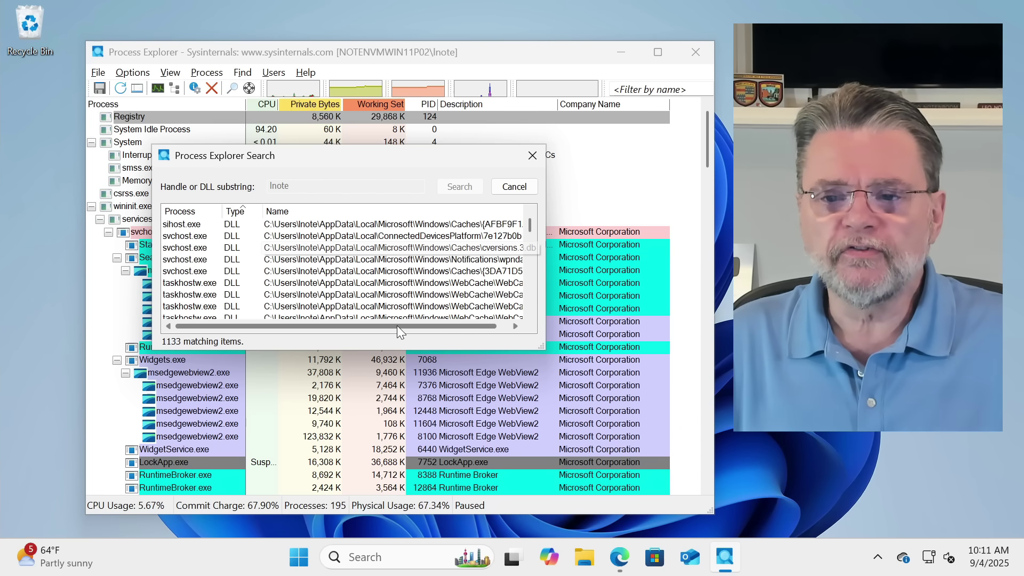
left_click_drag(397, 325, 486, 320)
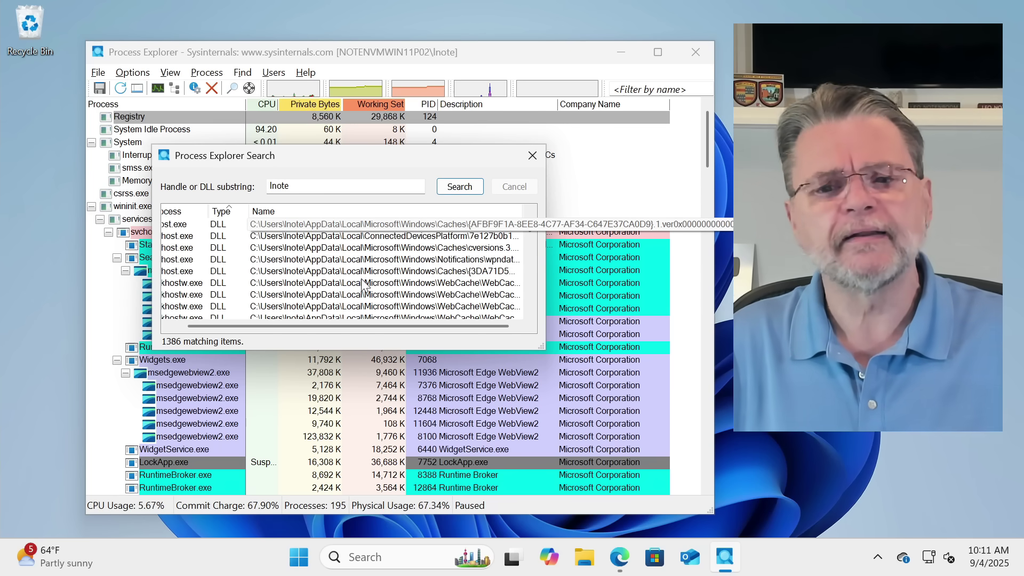
left_click_drag(258, 329, 190, 325)
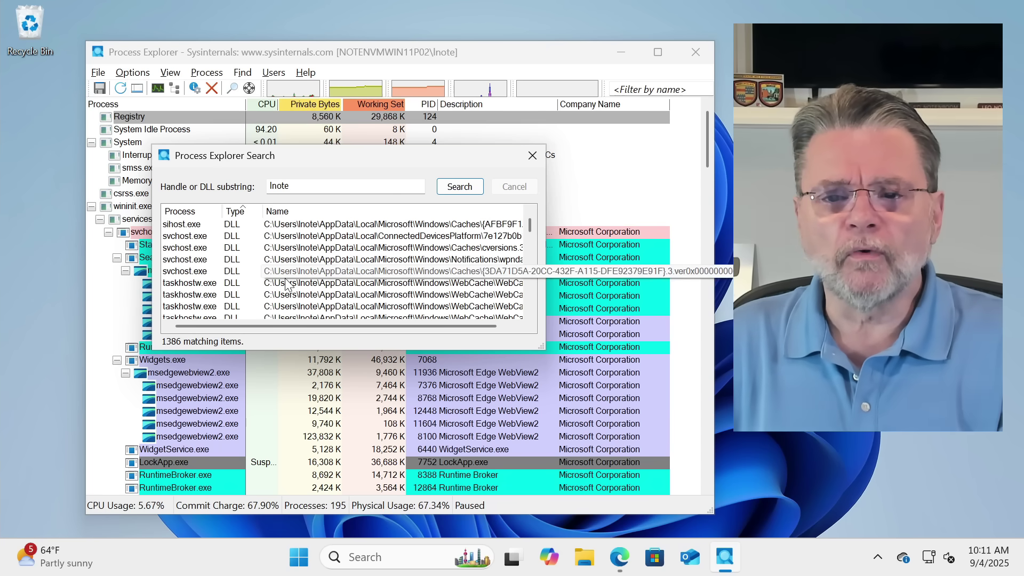
scroll(266, 272, "down", 2)
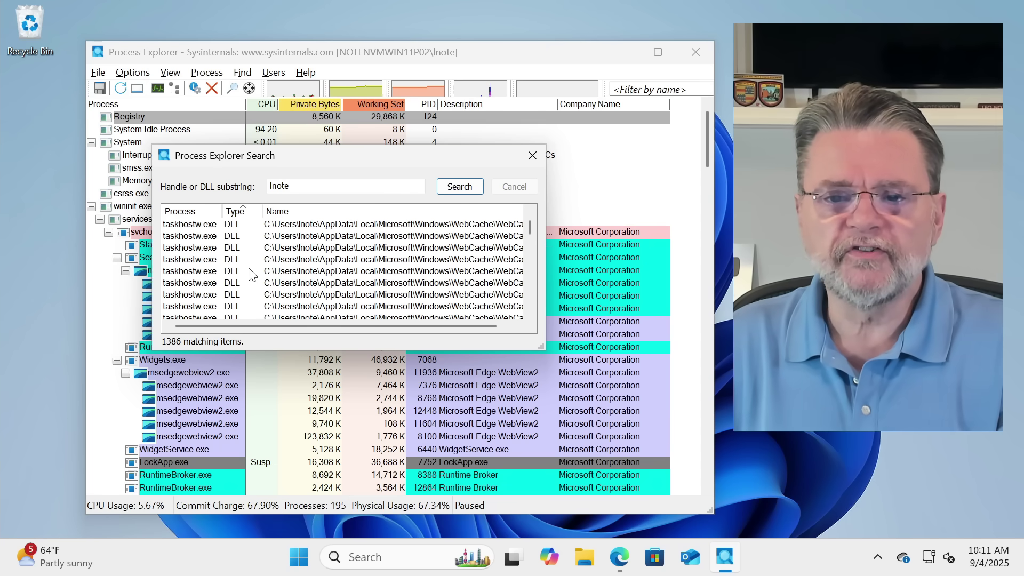
scroll(245, 274, "down", 3)
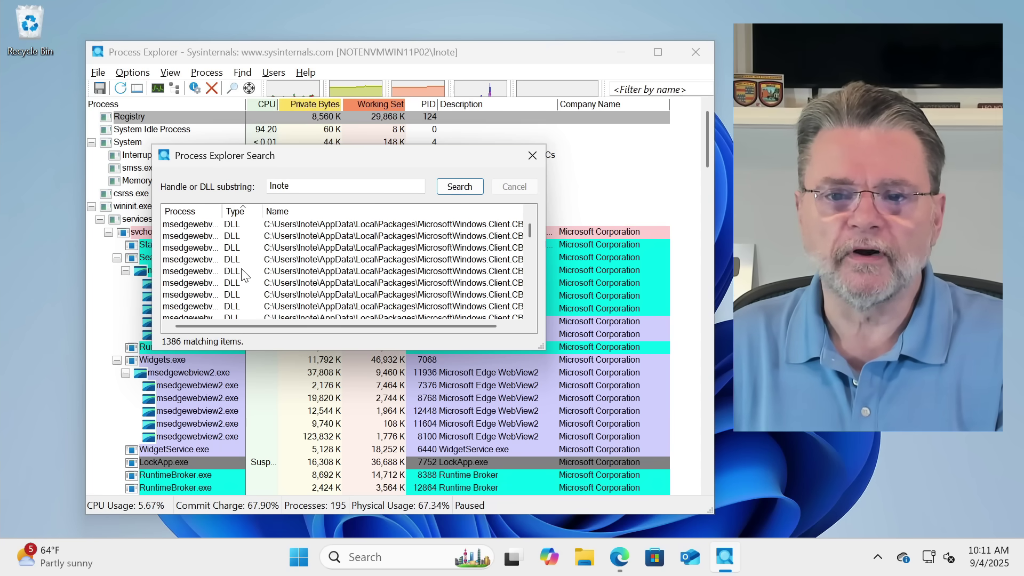
scroll(244, 275, "down", 5)
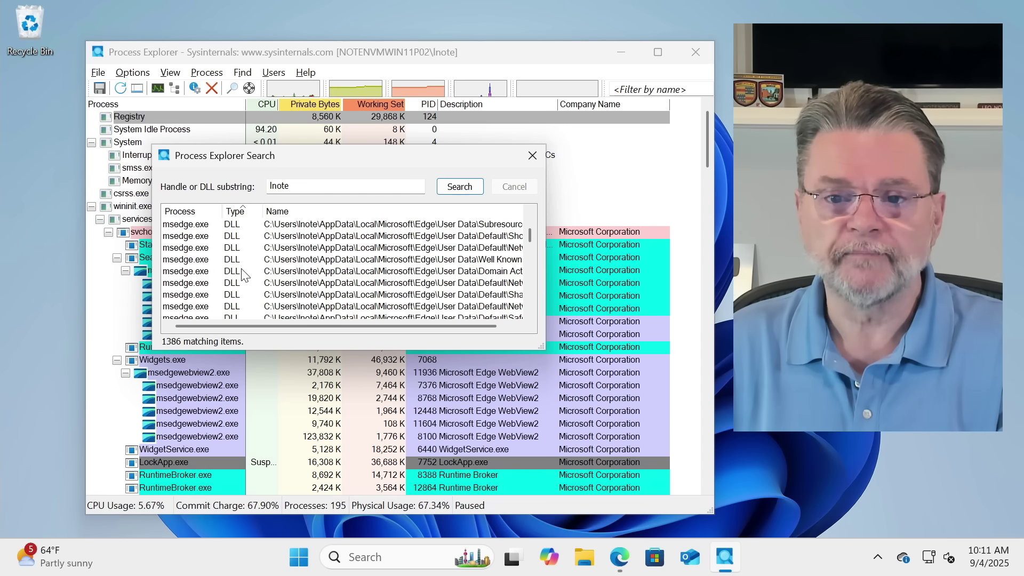
scroll(244, 275, "down", 4)
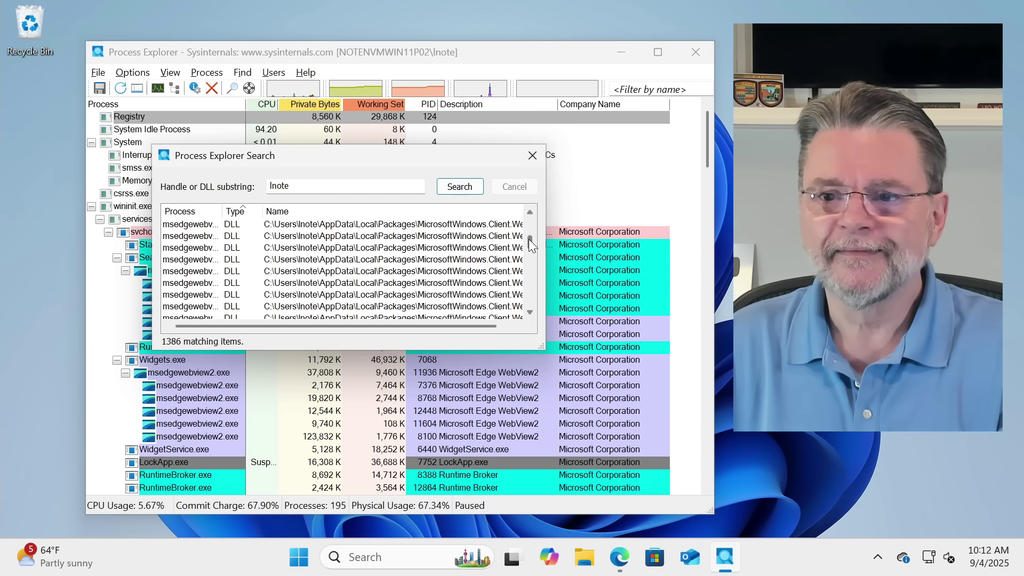
left_click_drag(530, 239, 529, 254)
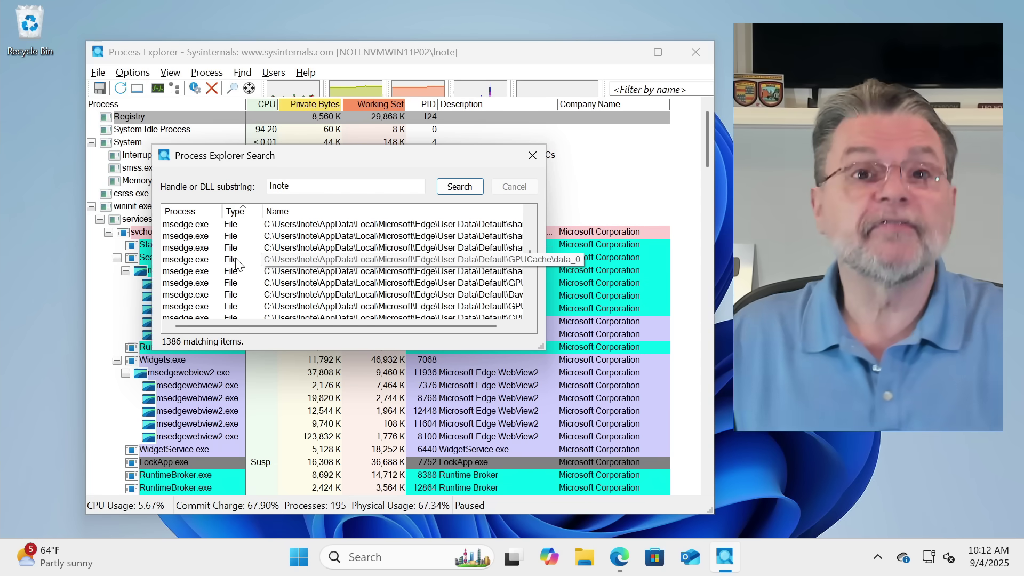
left_click_drag(529, 250, 529, 283)
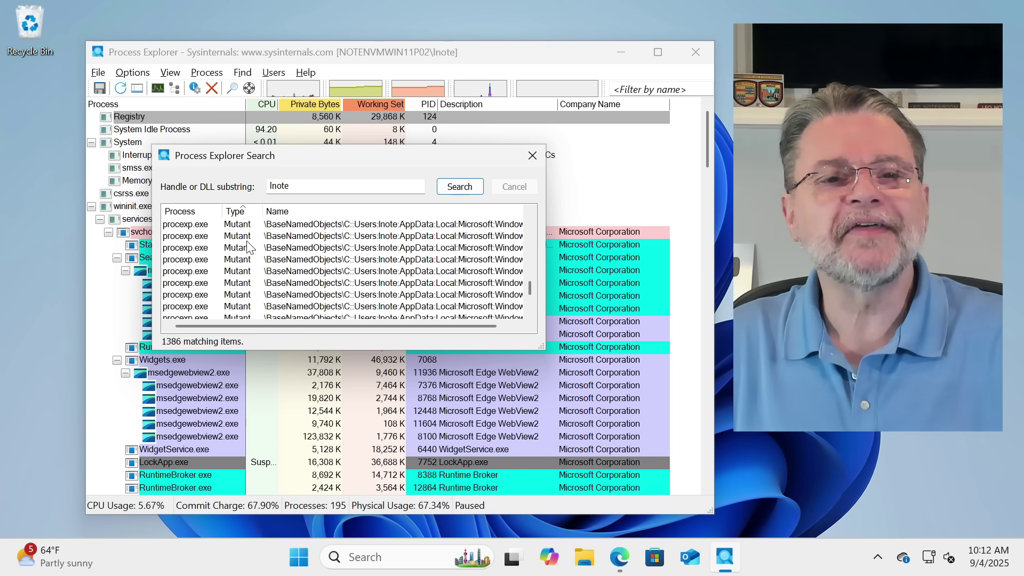
scroll(247, 247, "down", 10)
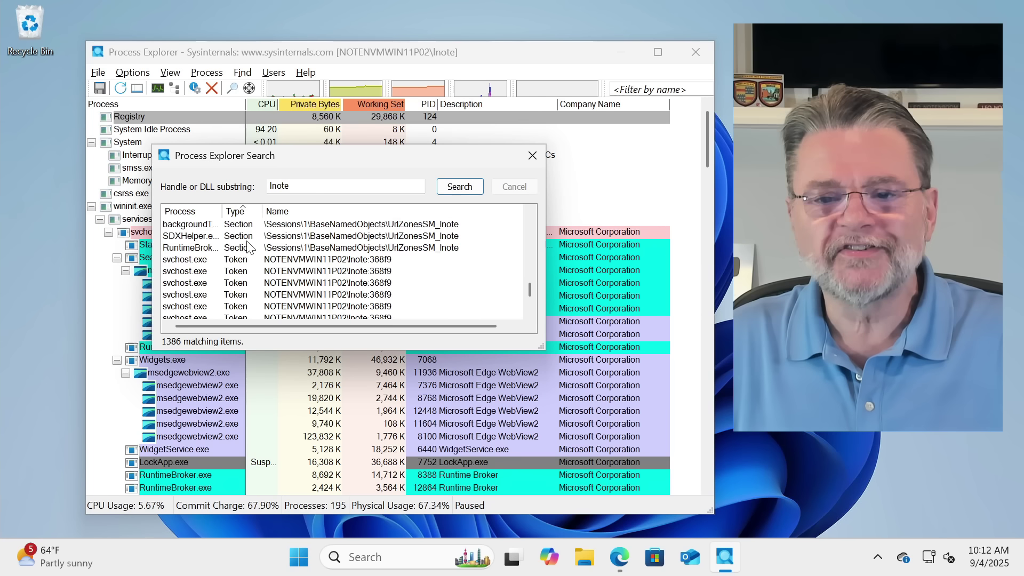
scroll(247, 247, "down", 5)
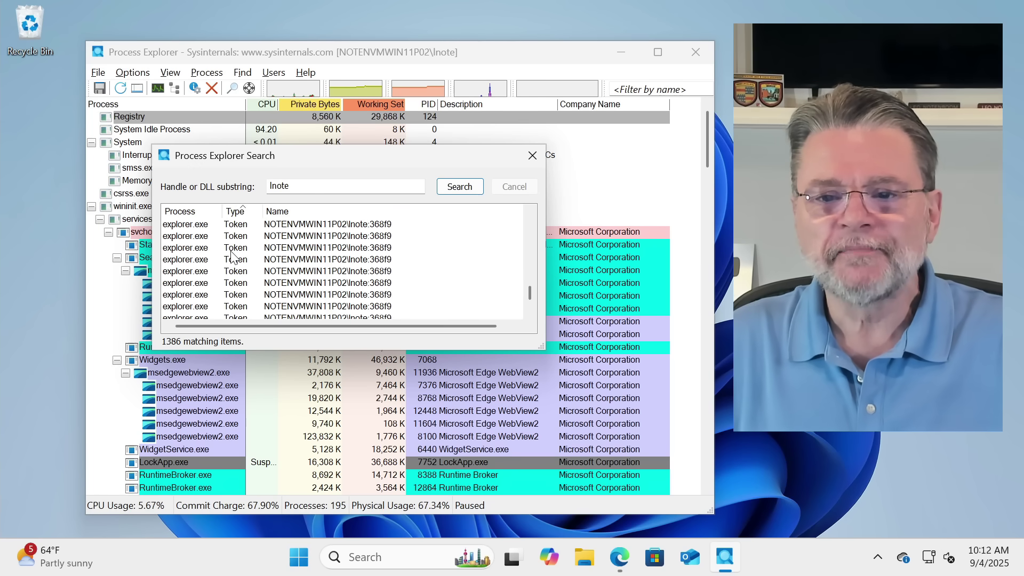
scroll(233, 256, "down", 5)
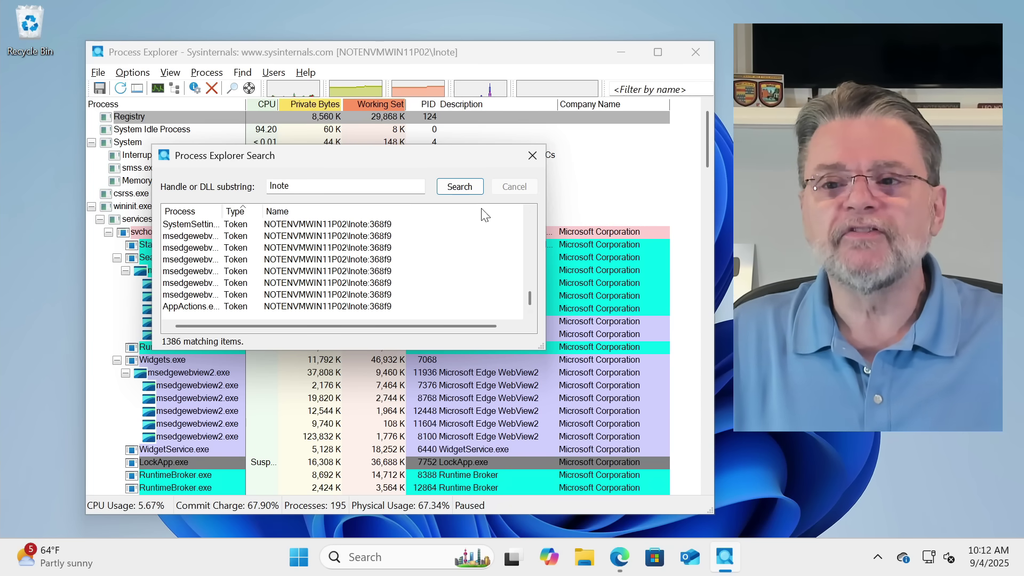
left_click_drag(363, 185, 244, 171)
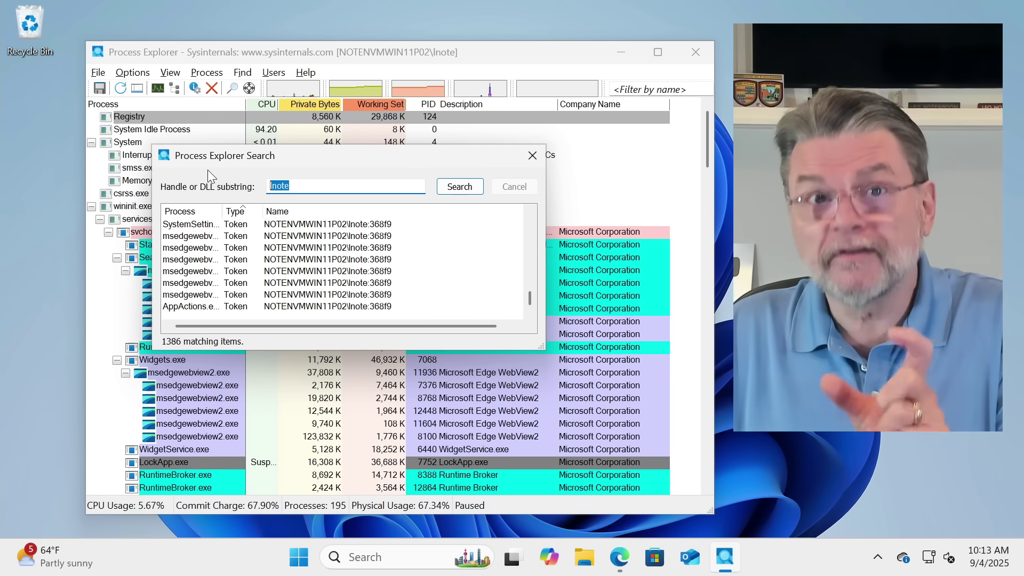
- Close the Search dialog and scroll the process tree down to TrayProcess.exe
left_click(533, 156)
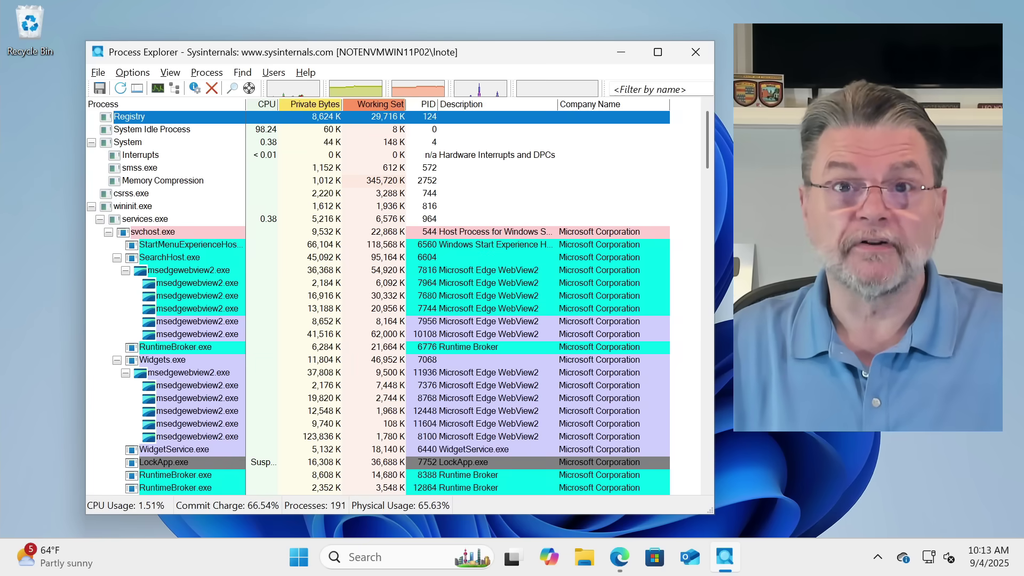
mouse_move(161, 276)
scroll(161, 276, "down", 20)
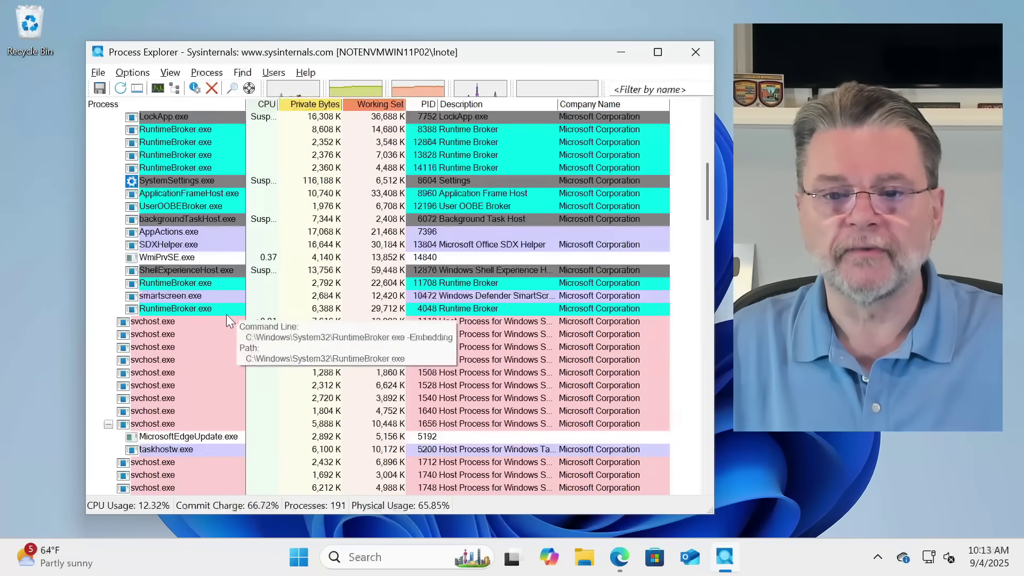
left_click_drag(707, 347, 704, 486)
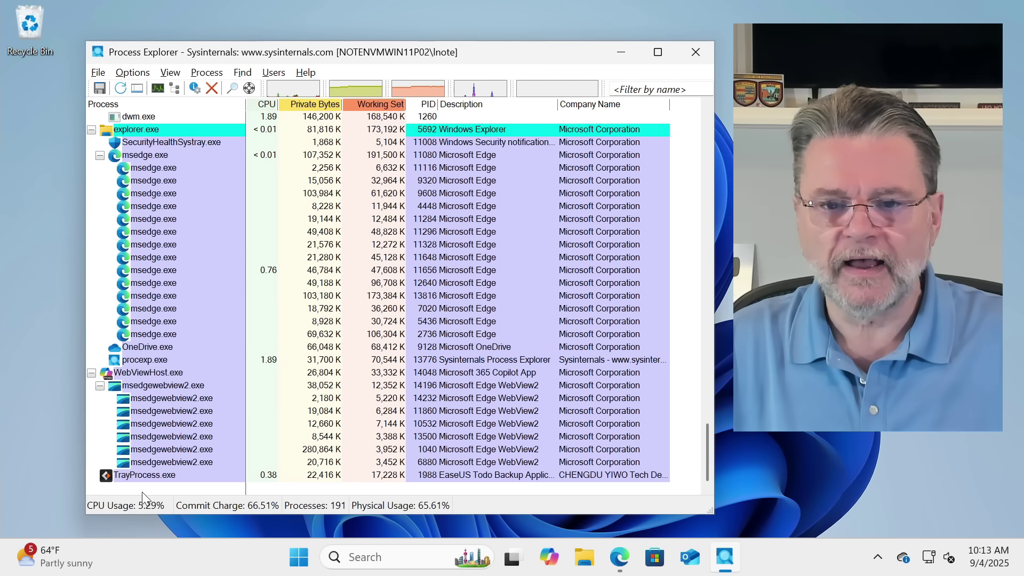
mouse_move(144, 482)
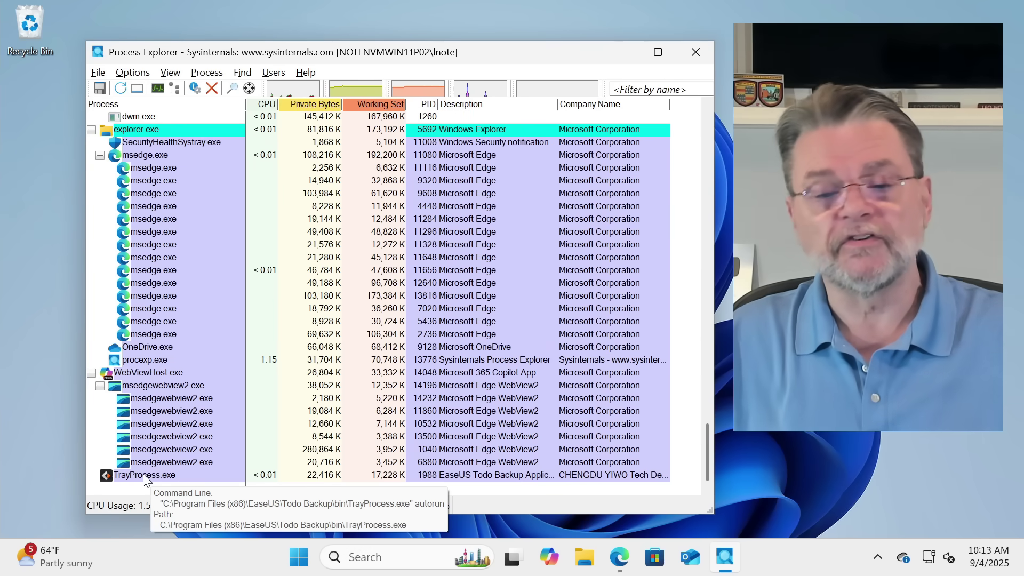
- Open TrayProcess.exe's Properties on the Image tab and highlight the account name in the User field
right_click(143, 474)
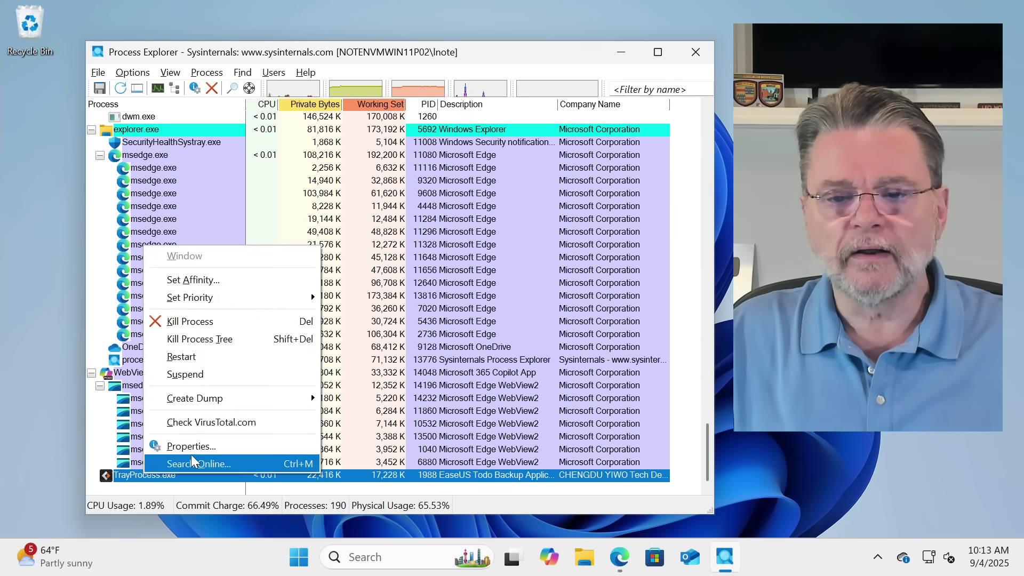
left_click(187, 446)
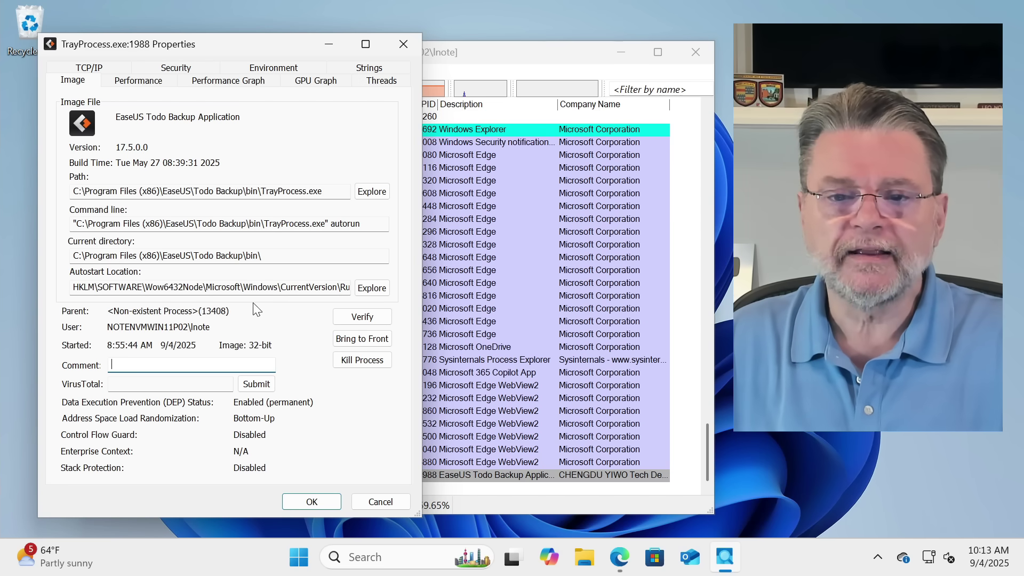
left_click_drag(218, 326, 188, 326)
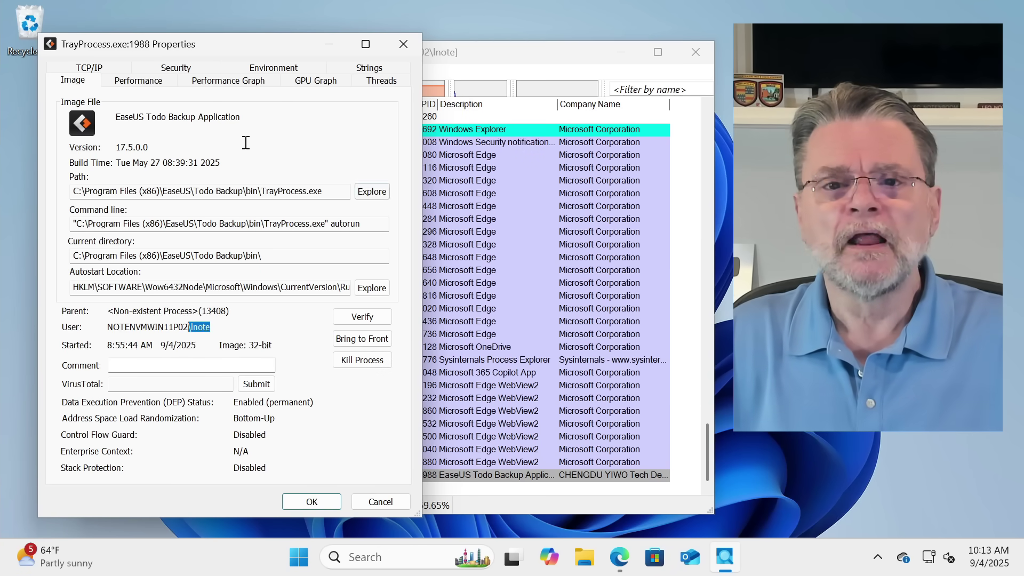
- Show TrayProcess.exe's performance counters, then its CPU/memory/I/O graphs and GPU usage and memory graphs
left_click(122, 85)
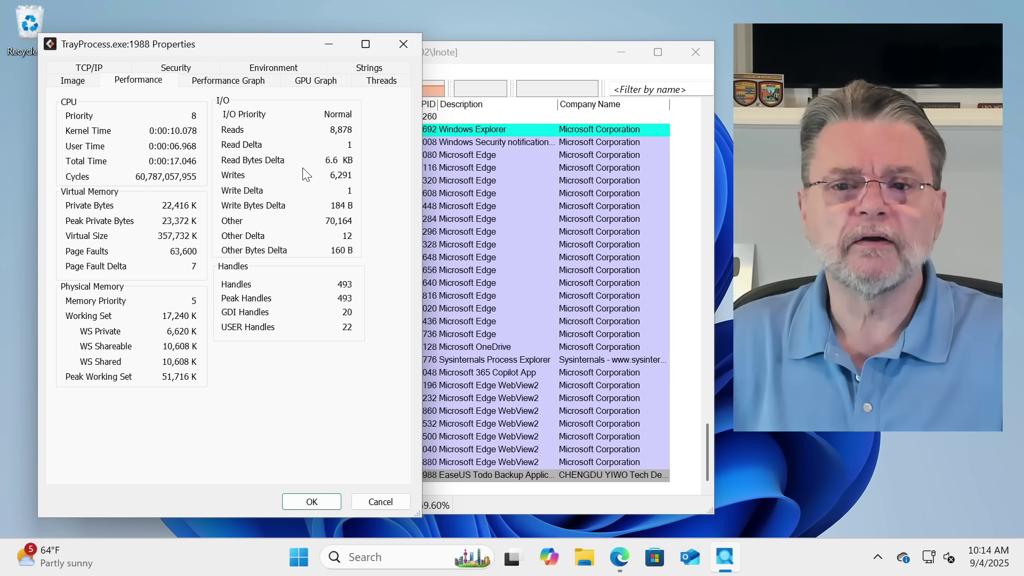
left_click(234, 82)
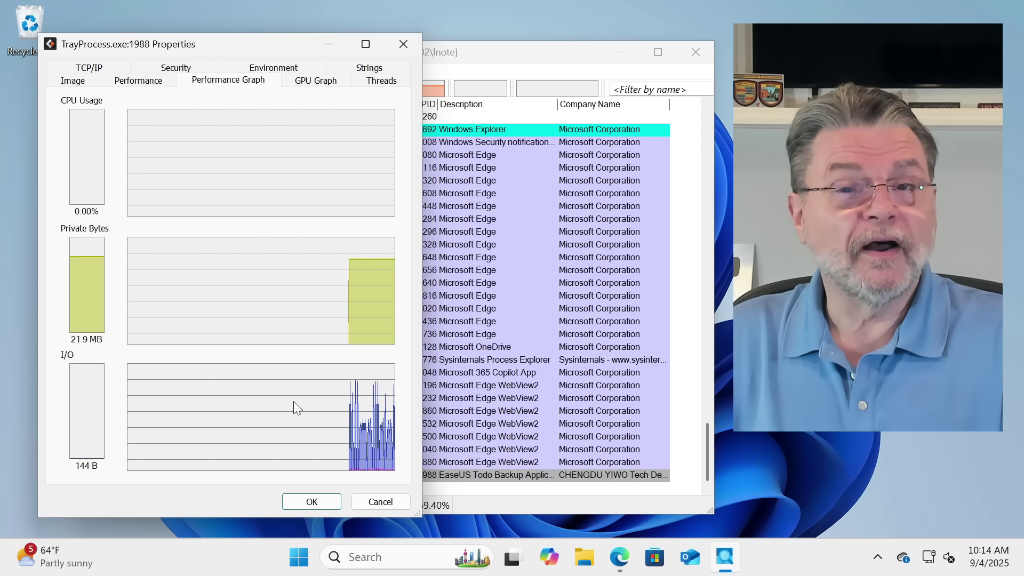
left_click(303, 87)
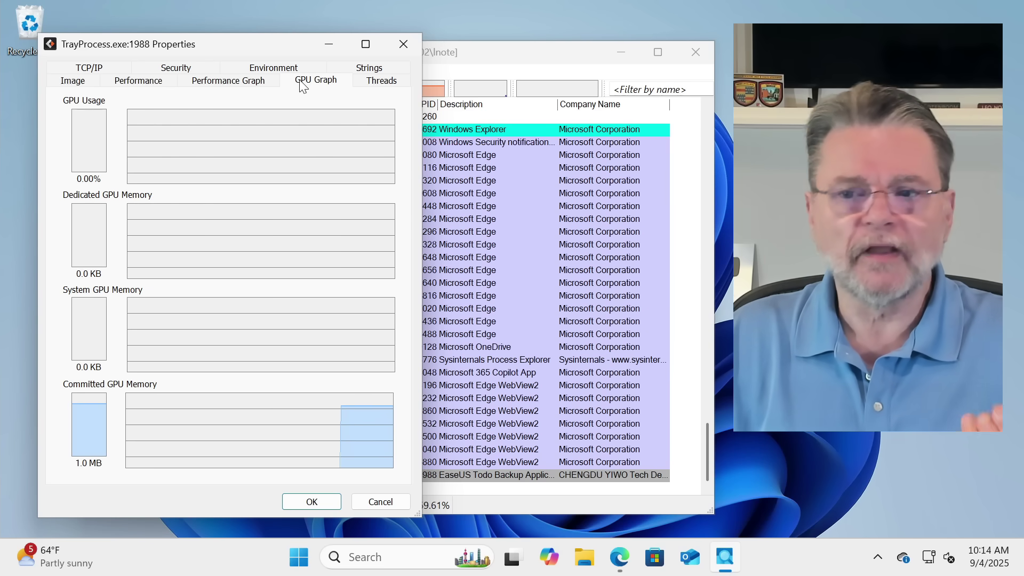
- Review TrayProcess.exe's 32 threads, dismissing the Dbghelp.dll warning, then show its empty TCP/IP connection list
left_click(390, 85)
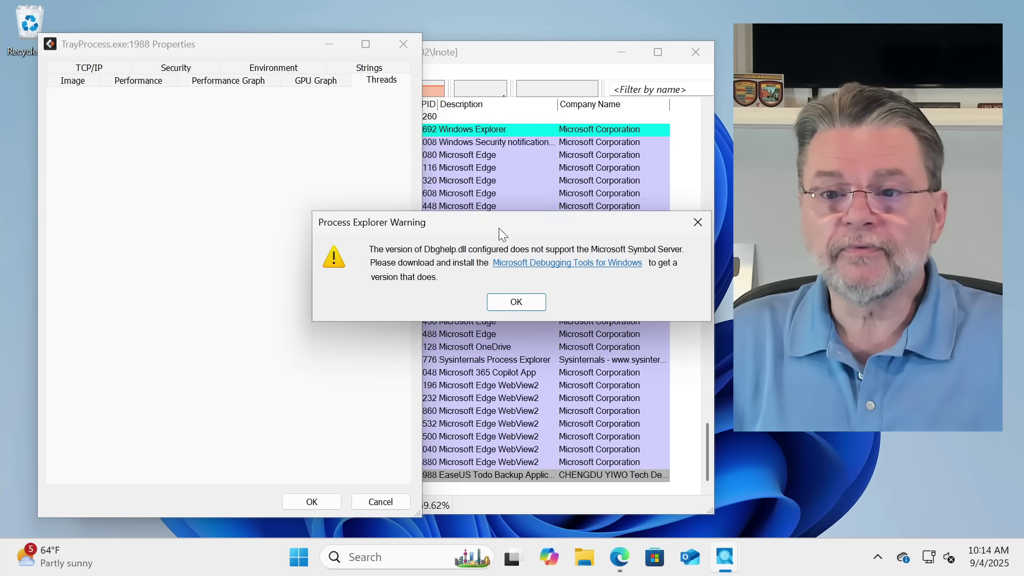
left_click(512, 303)
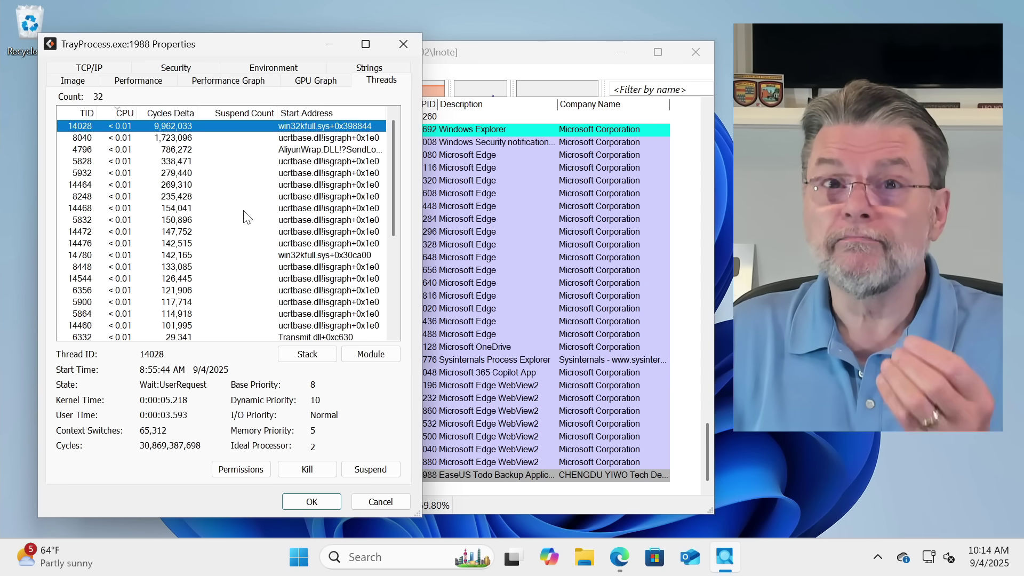
left_click(104, 68)
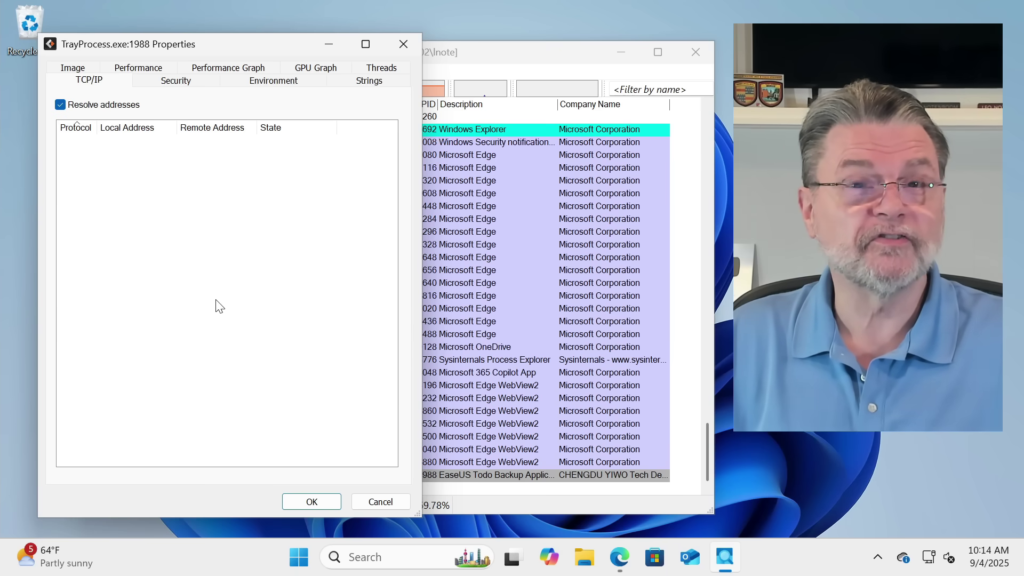
- View TrayProcess.exe's security groups and privileges, then scroll through its environment variables
left_click(169, 81)
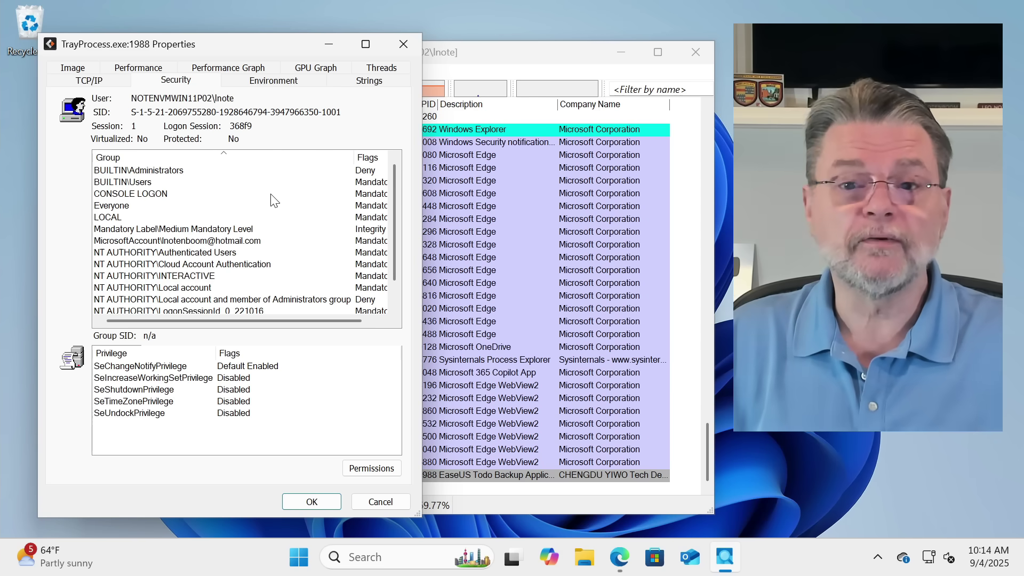
left_click(248, 81)
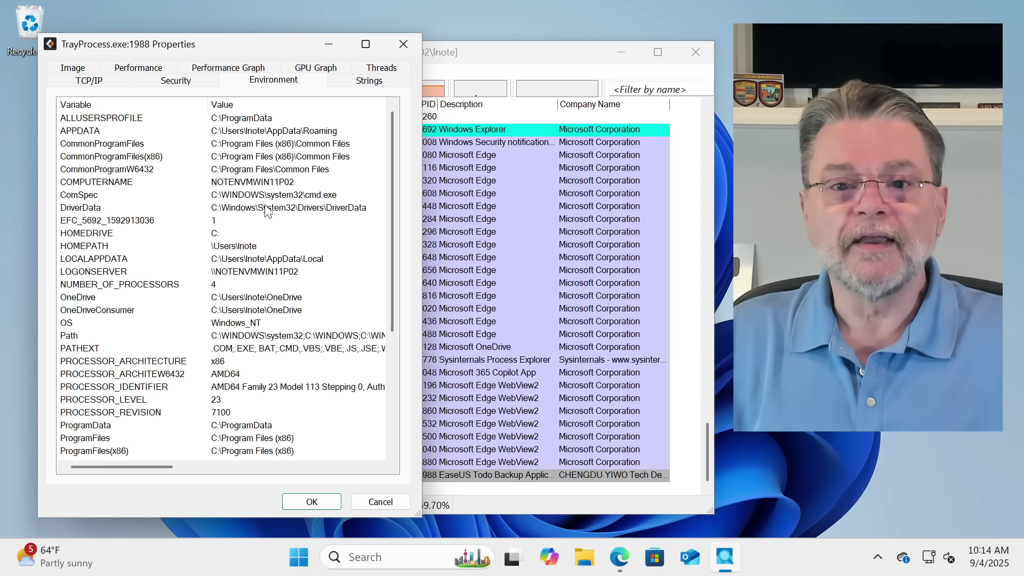
scroll(194, 230, "down", 5)
scroll(194, 230, "up", 5)
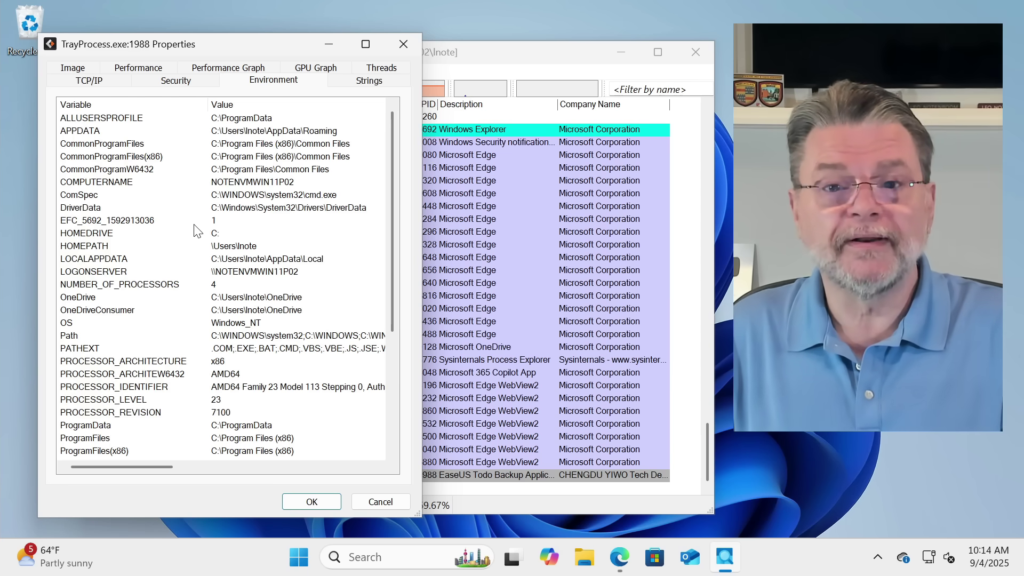
- Scroll through TrayProcess.exe's Strings list, return to the Image tab, and close the Properties dialog
left_click(365, 82)
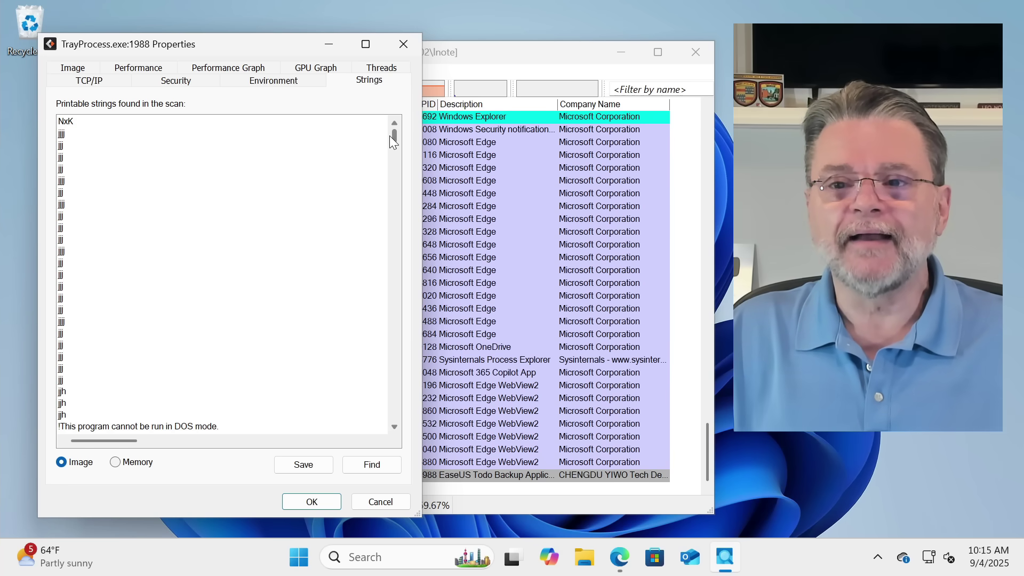
left_click_drag(395, 135, 394, 325)
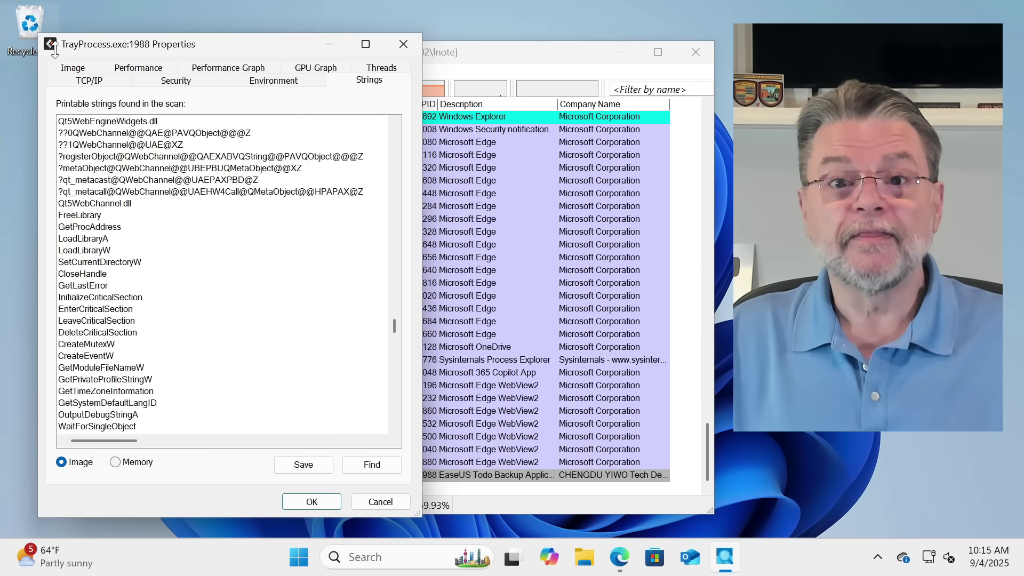
left_click(85, 69)
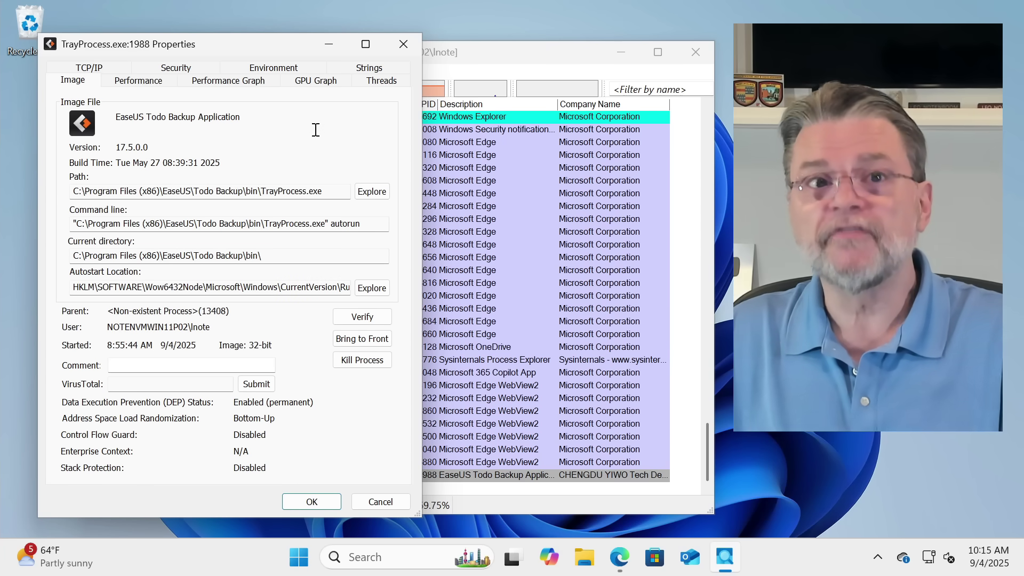
left_click(401, 45)
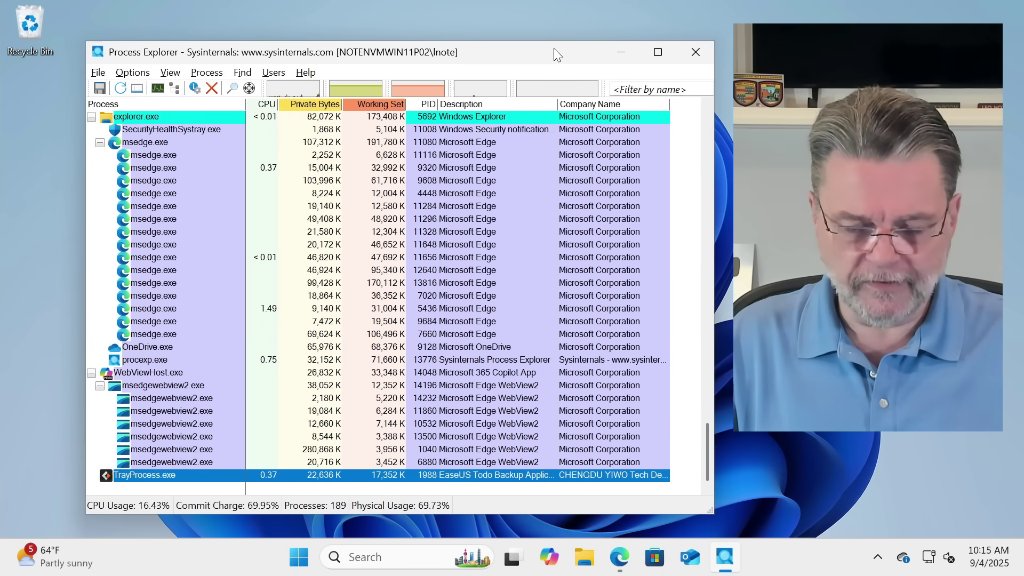
- Open System Information with Ctrl+I to see CPU, system commit and physical memory graphs
key("ctrl+i")
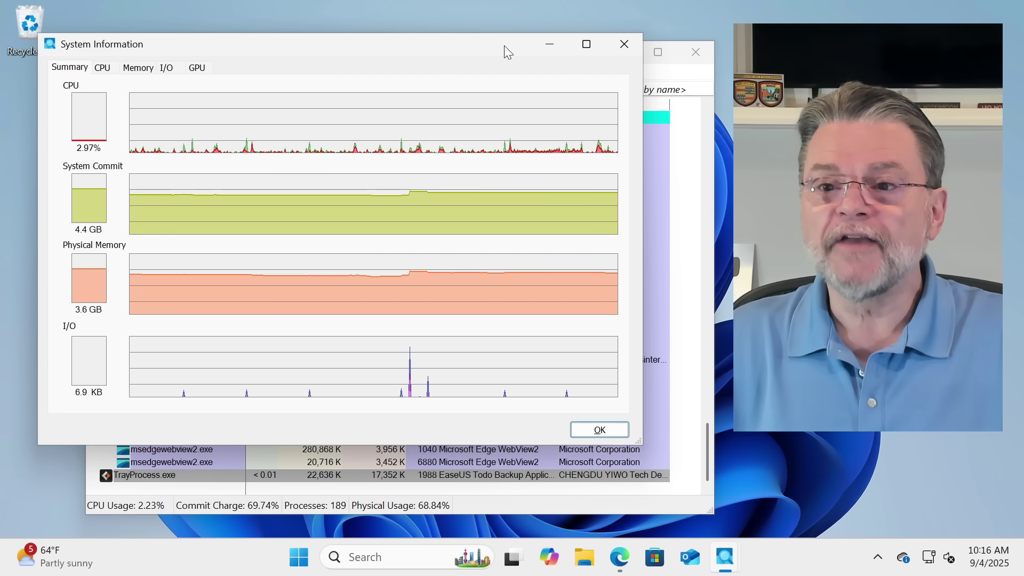
mouse_move(533, 114)
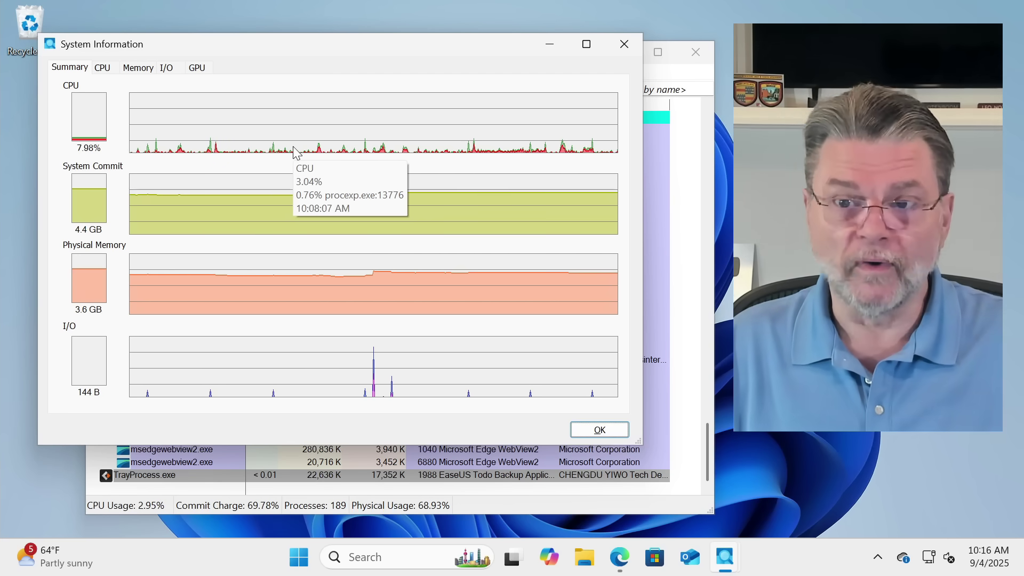
- Show one CPU graph per processor, review the Memory, I/O and GPU pages, then close System Information
left_click(102, 68)
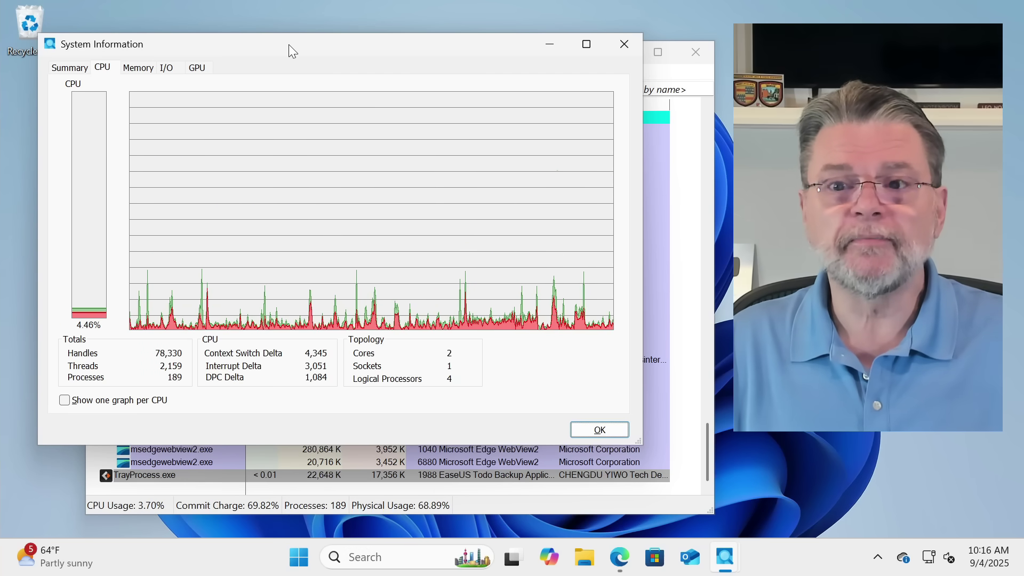
left_click(65, 400)
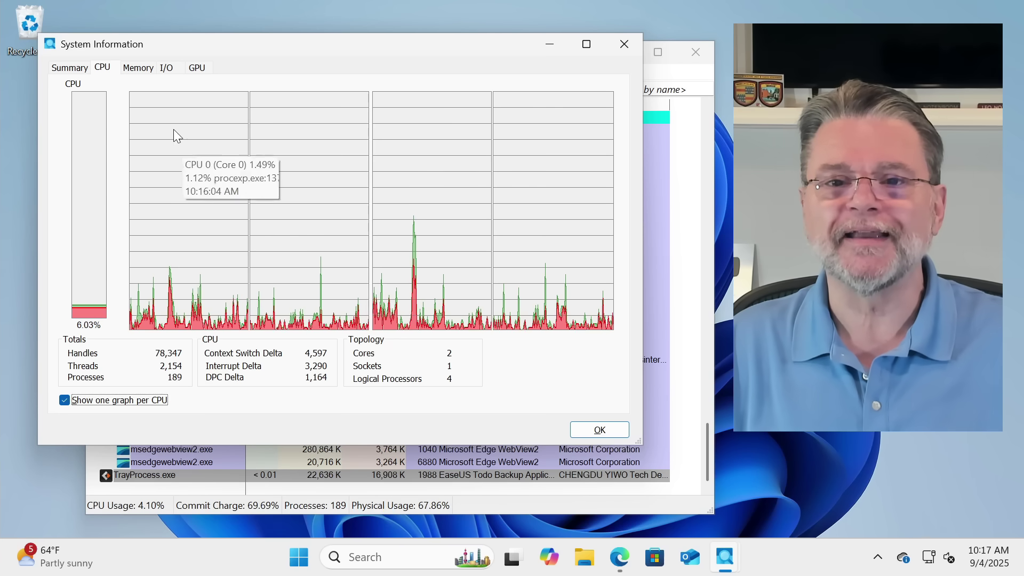
left_click(140, 70)
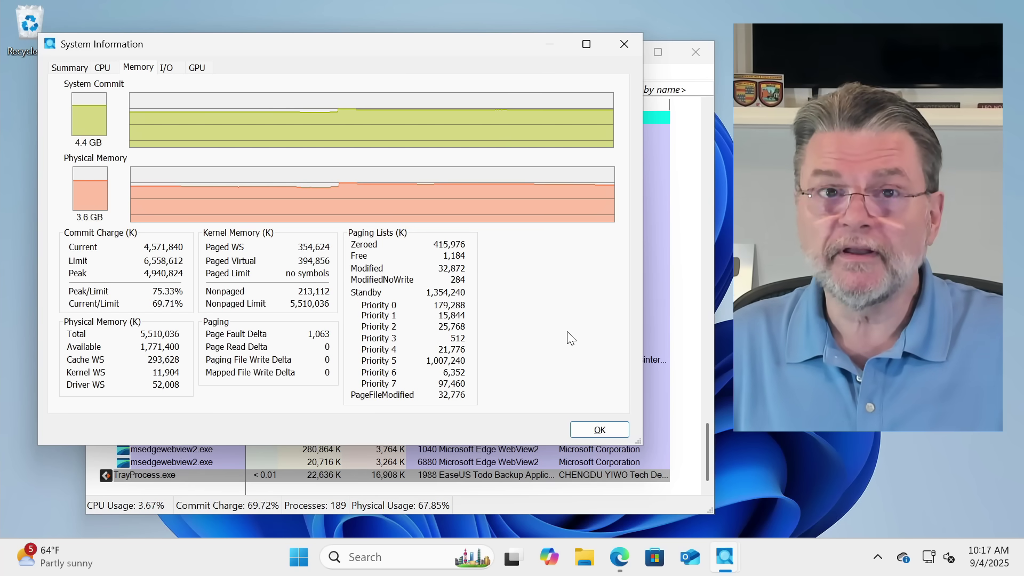
left_click(167, 70)
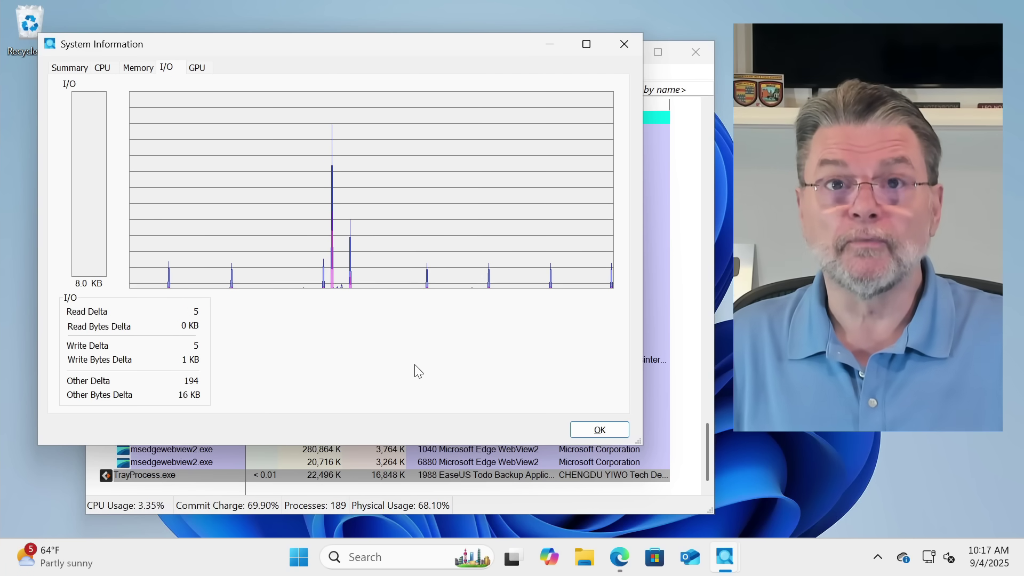
mouse_move(299, 115)
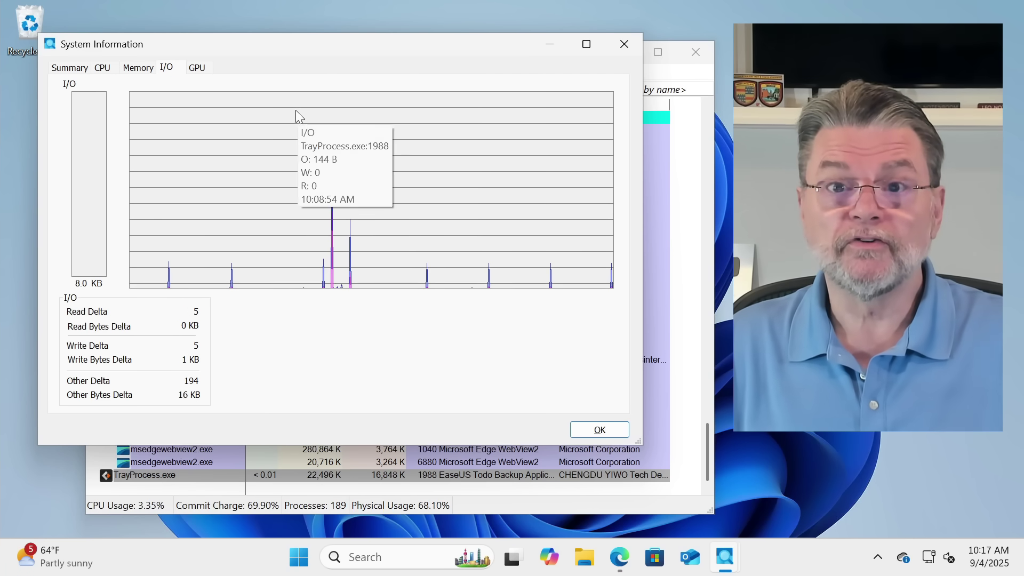
left_click(197, 67)
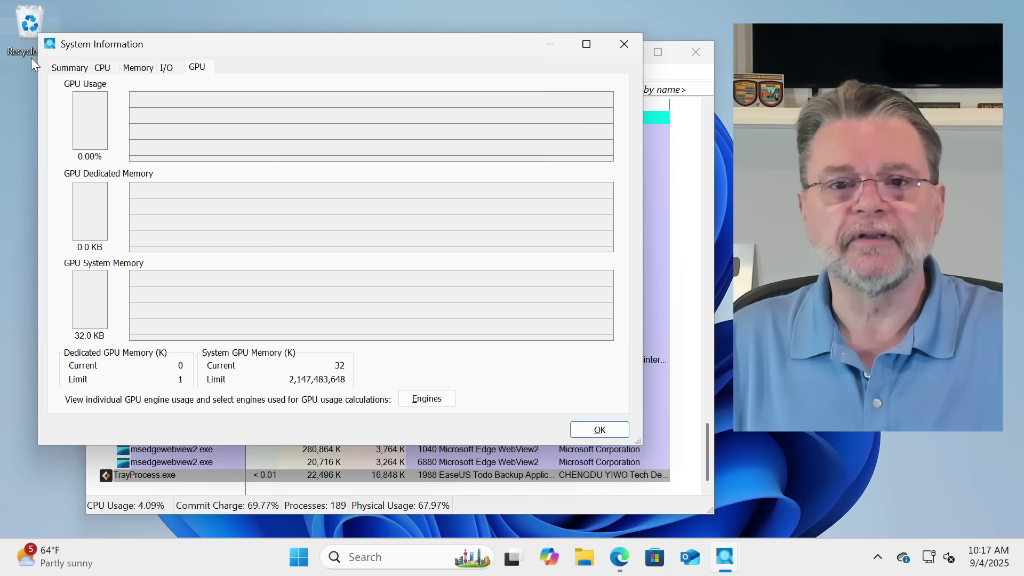
key("Escape")
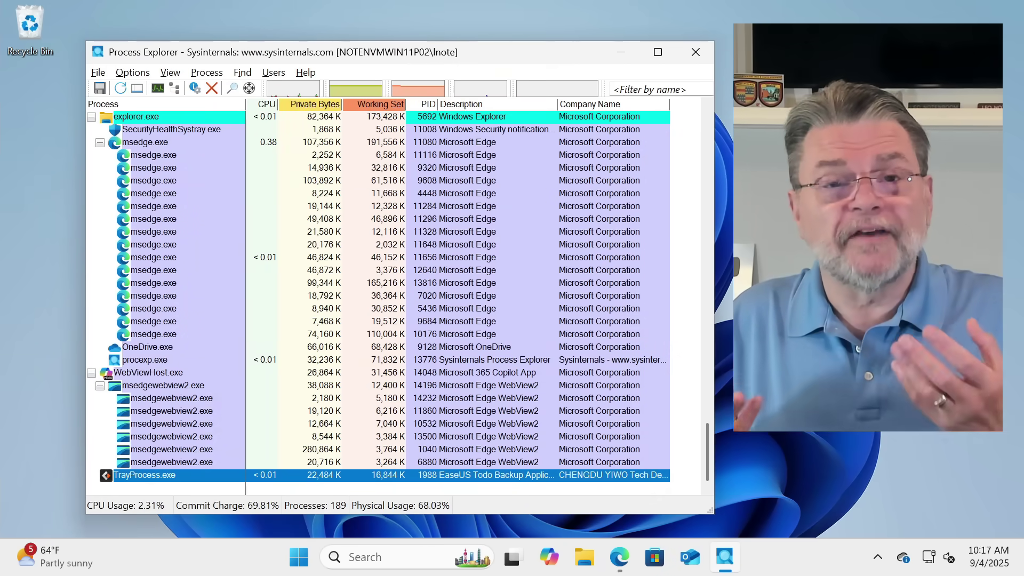